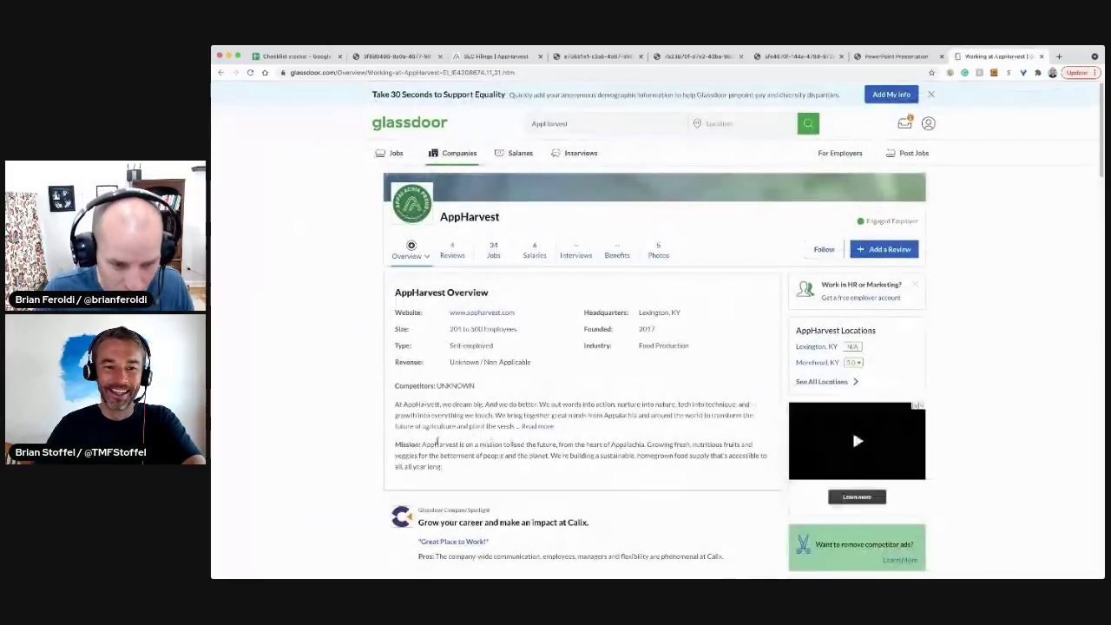
- Review AppHarvest's Glassdoor overview, examining the mission statement, employee reviews, recommendation rating and company updates
drag(422, 444, 557, 444)
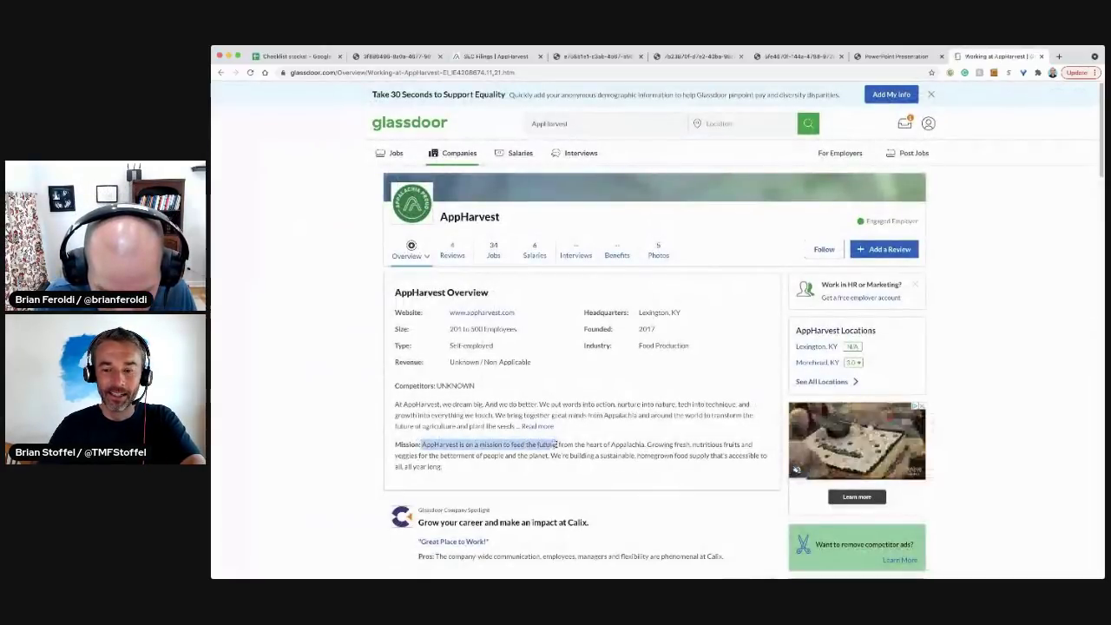
drag(557, 444, 645, 444)
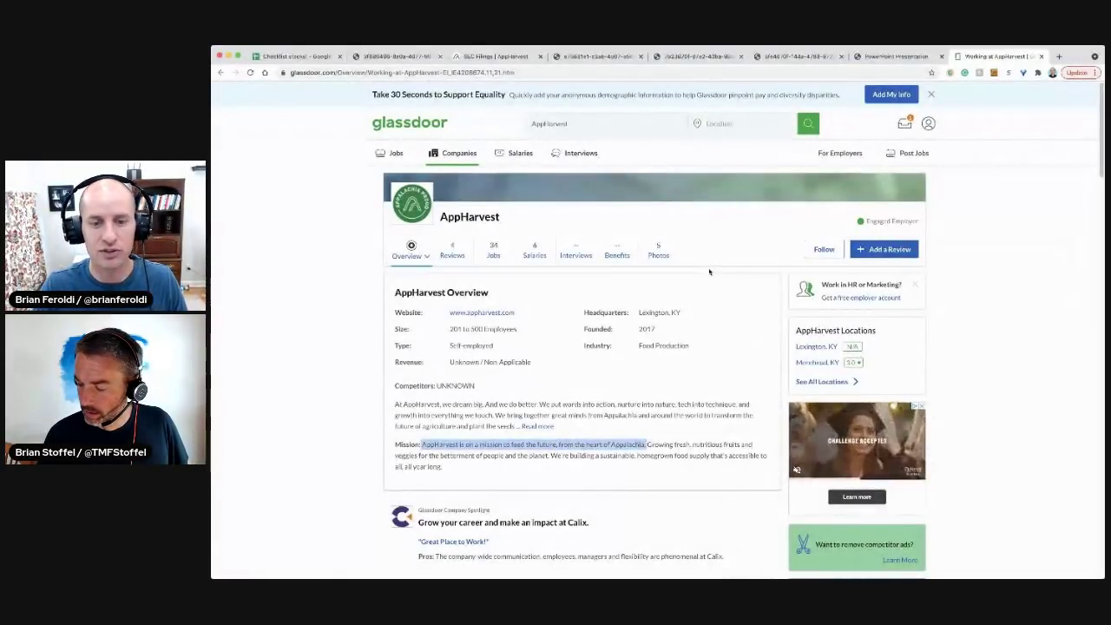
scroll(709, 272, down, 3)
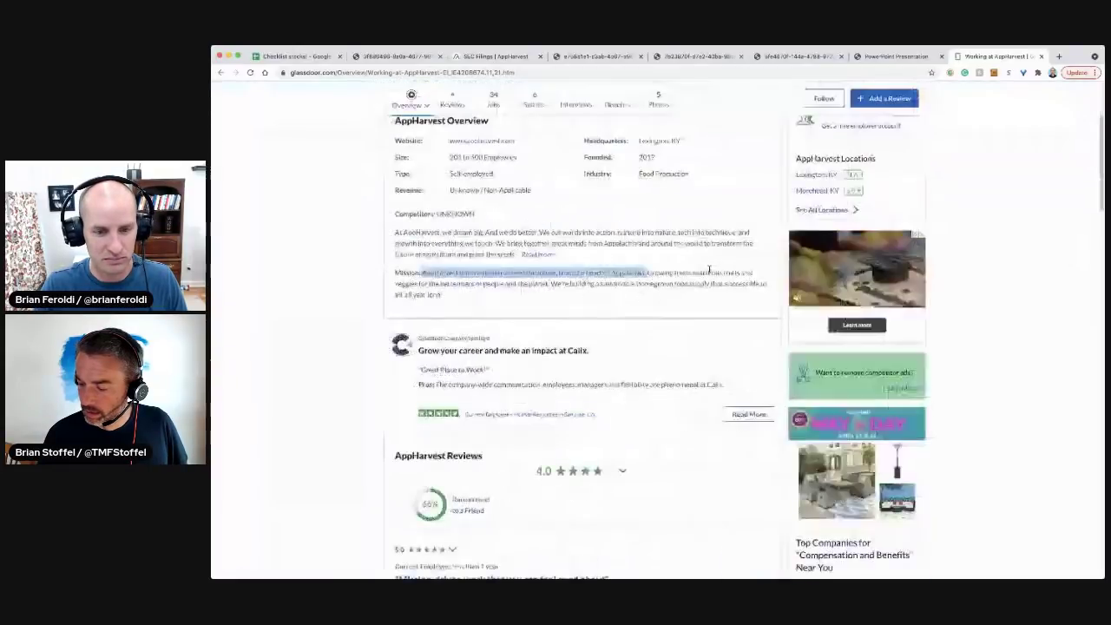
scroll(709, 271, down, 3)
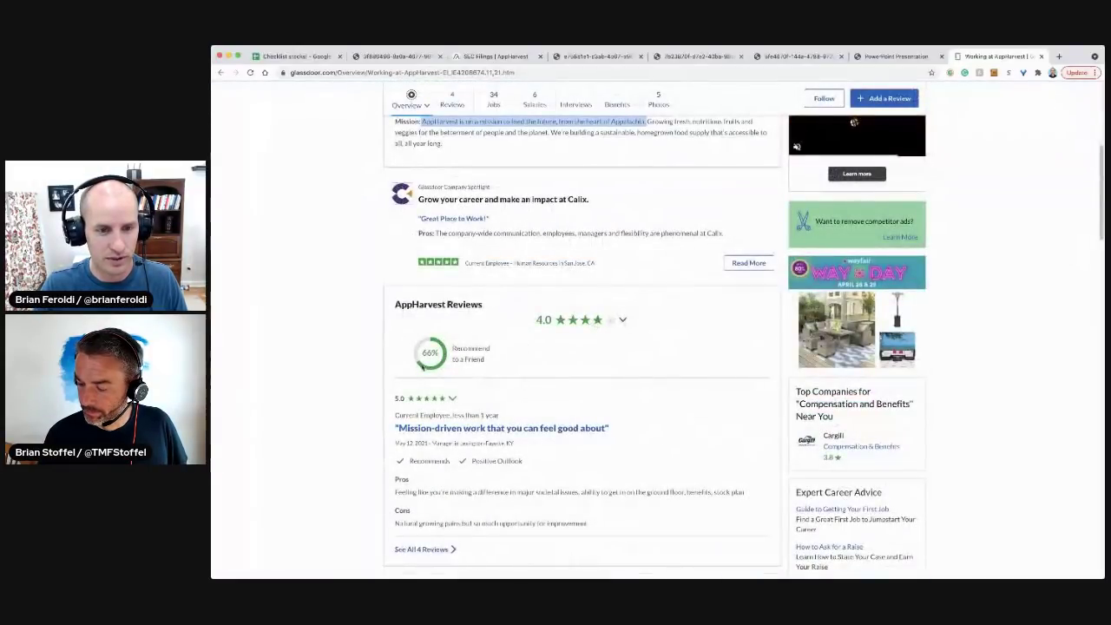
scroll(469, 381, down, 1)
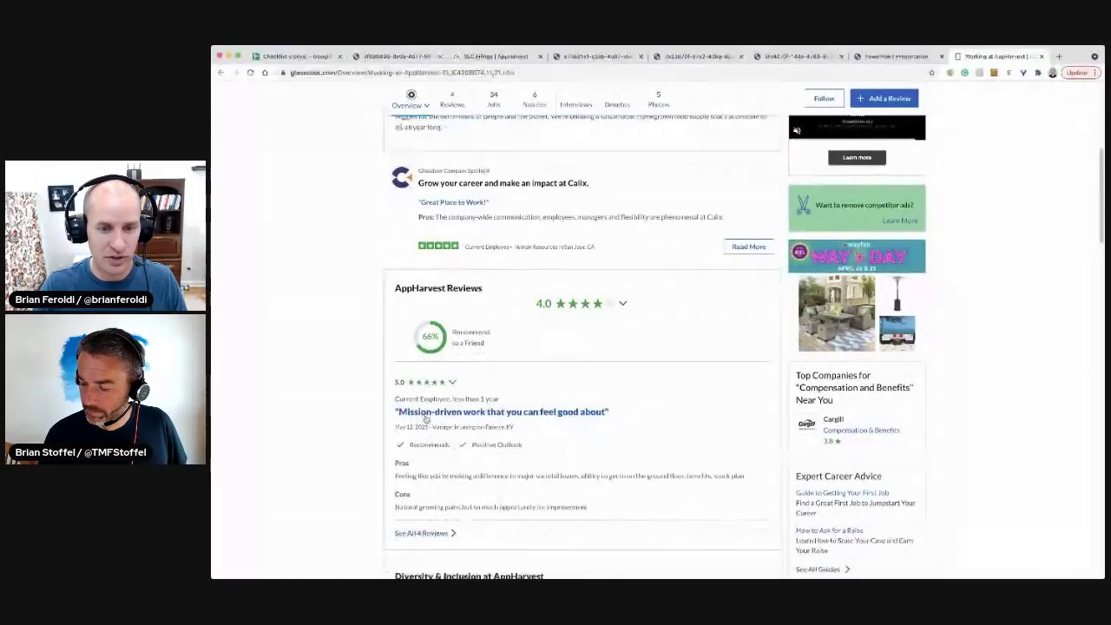
scroll(639, 365, down, 3)
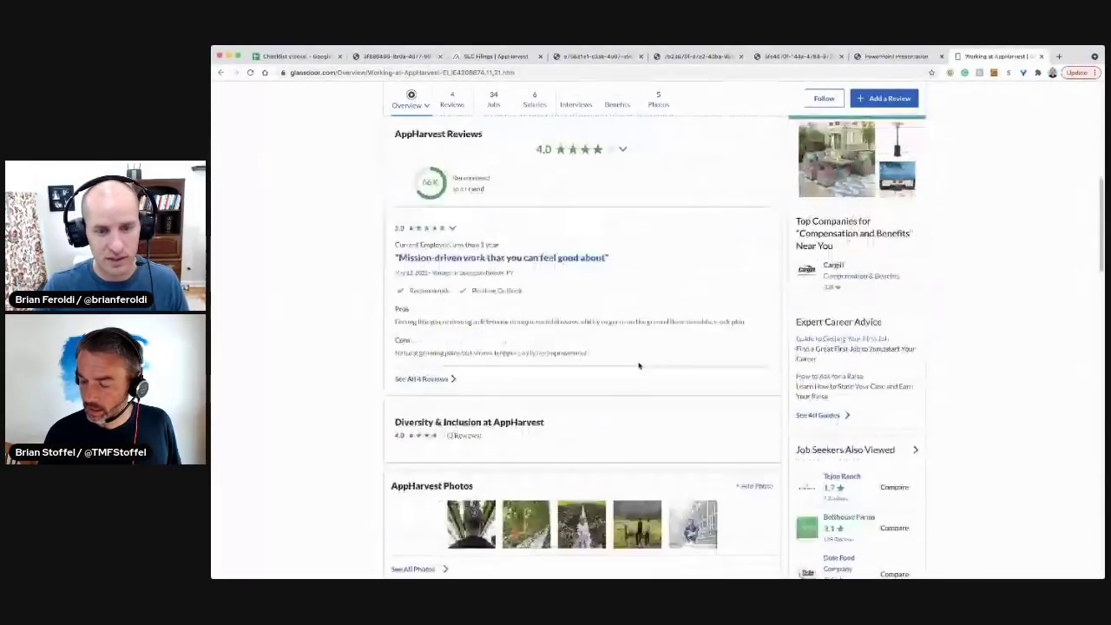
scroll(639, 365, down, 12)
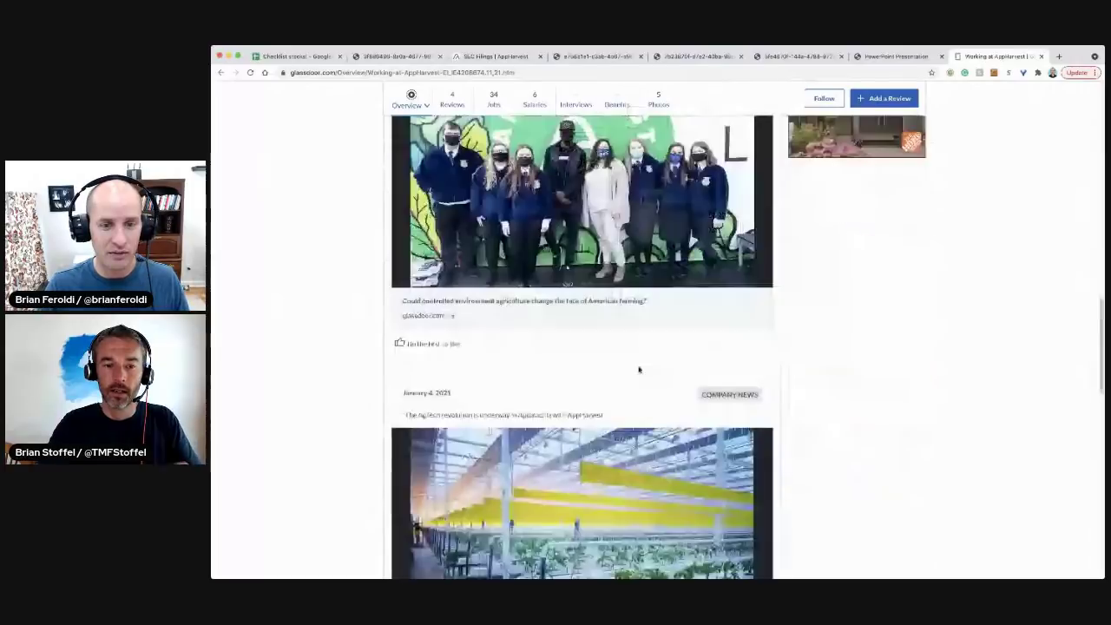
scroll(639, 369, down, 6)
scroll(635, 360, down, 3)
scroll(638, 358, up, 20)
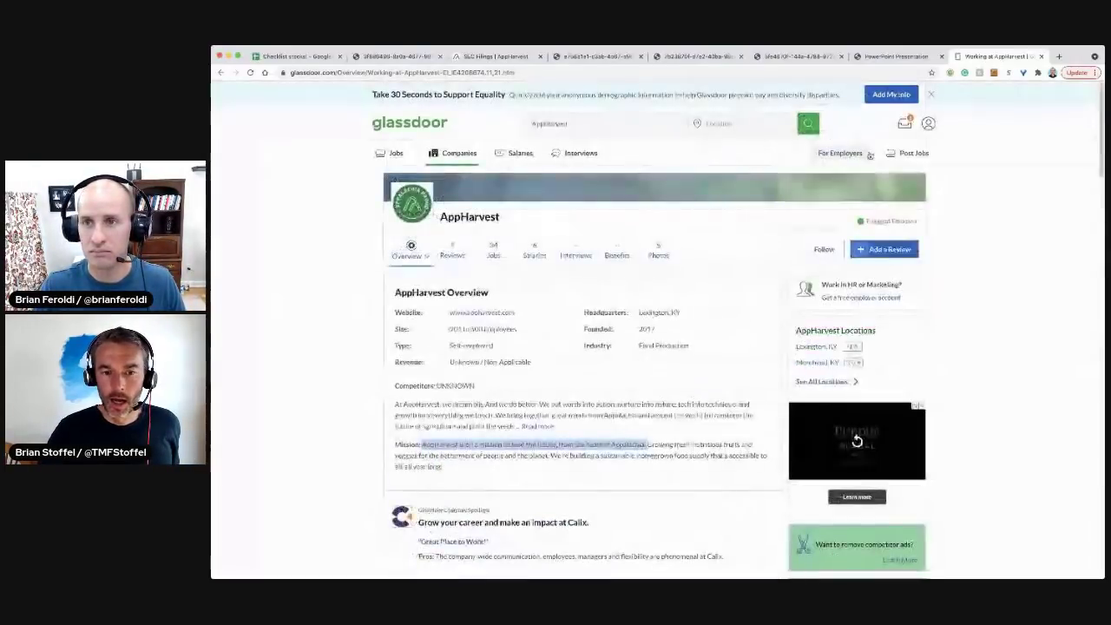
- Look over the Q1 2021 Adjusted EBITDA Reconciliation slide in the AppHarvest investor presentation
click(898, 57)
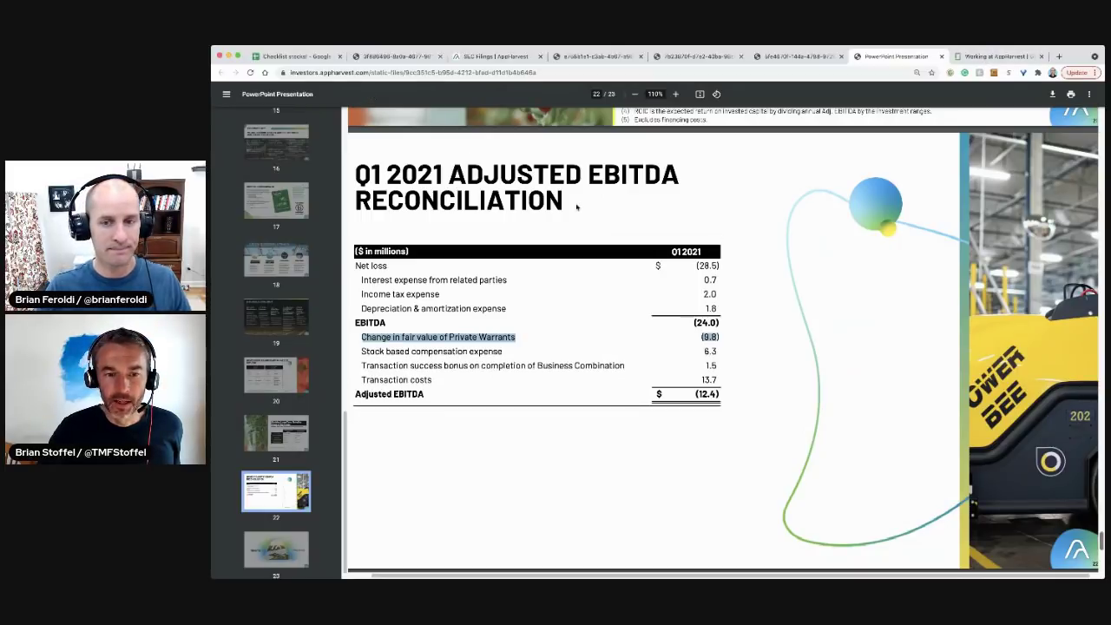
click(806, 208)
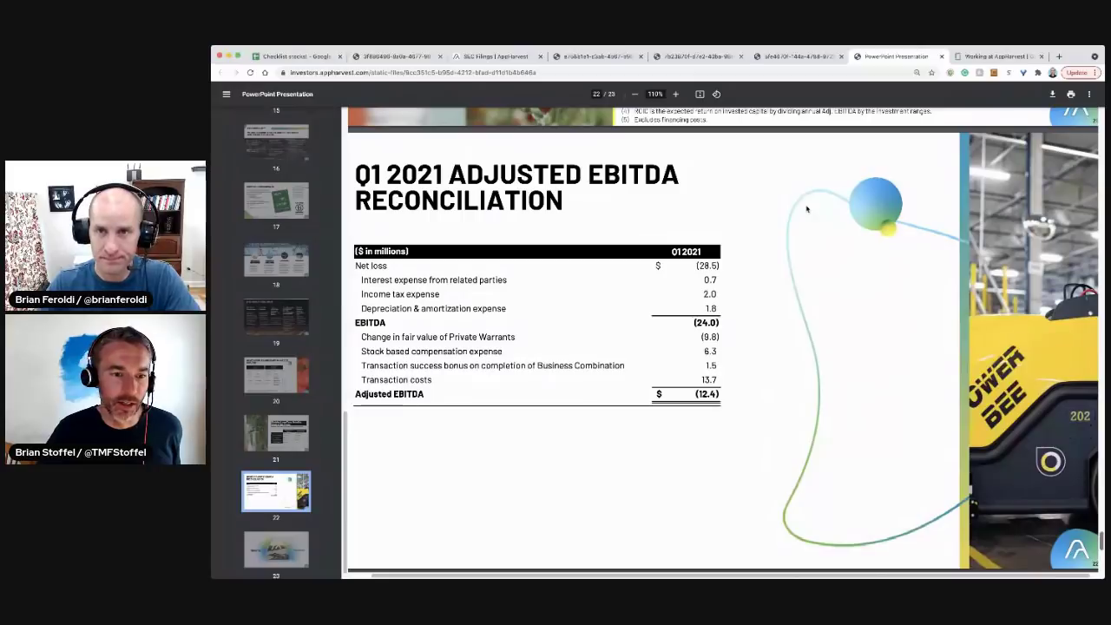
scroll(896, 229, up, 1)
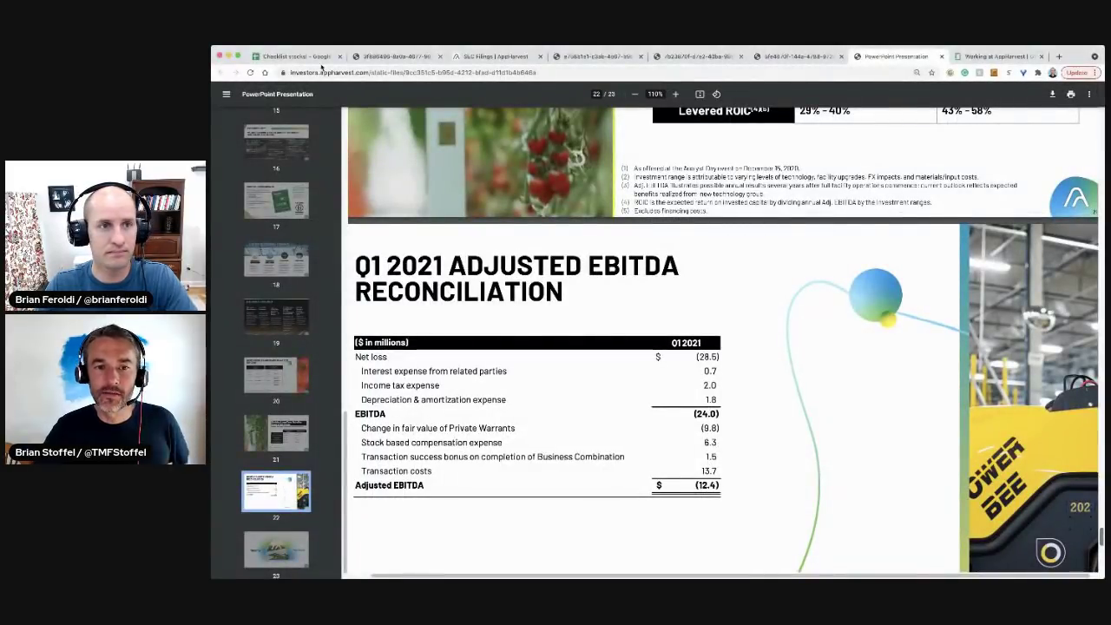
- Return to the "Checklist stocks!" spreadsheet and insert one column to the left of column X
click(291, 56)
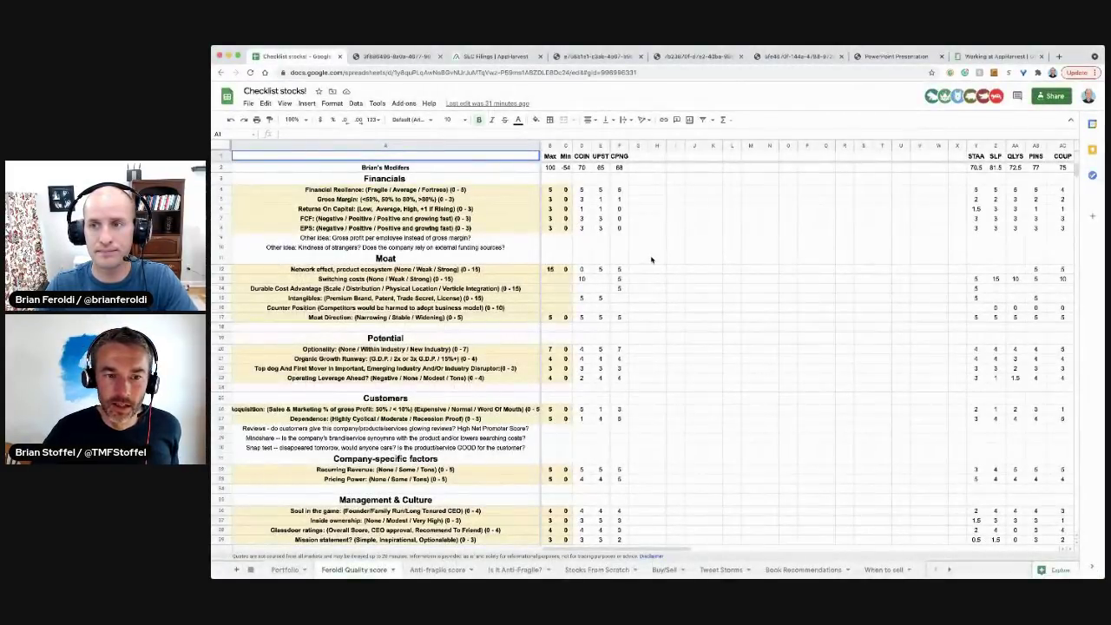
right_click(956, 146)
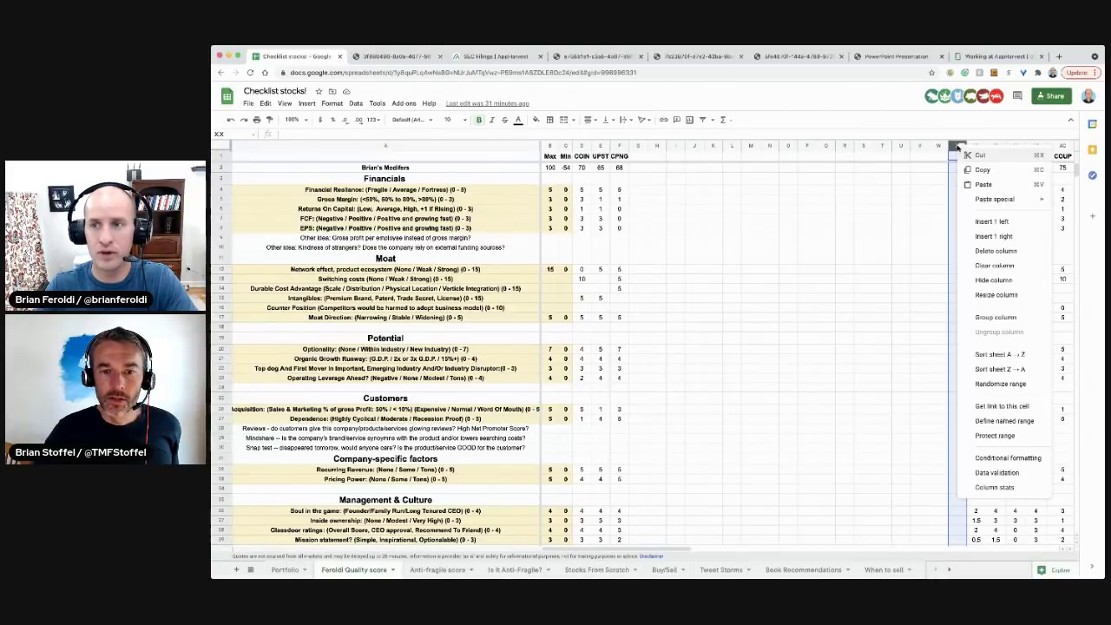
click(982, 222)
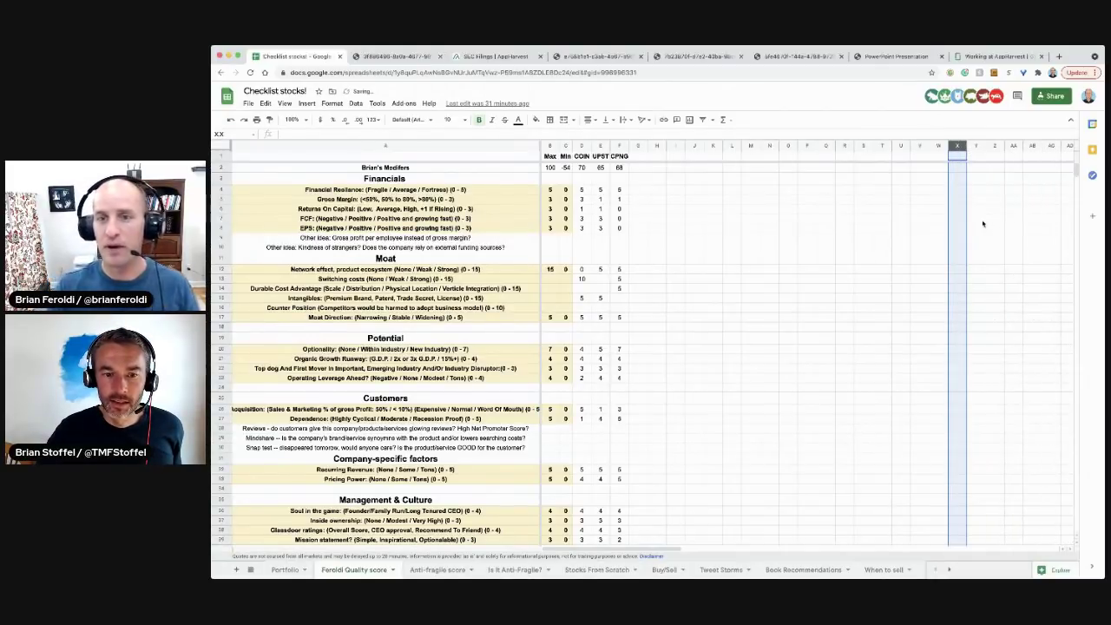
- Enter APPH as the header of the first empty column after CPNG, in cell G1
click(638, 156)
text(APPH)
key(Return)
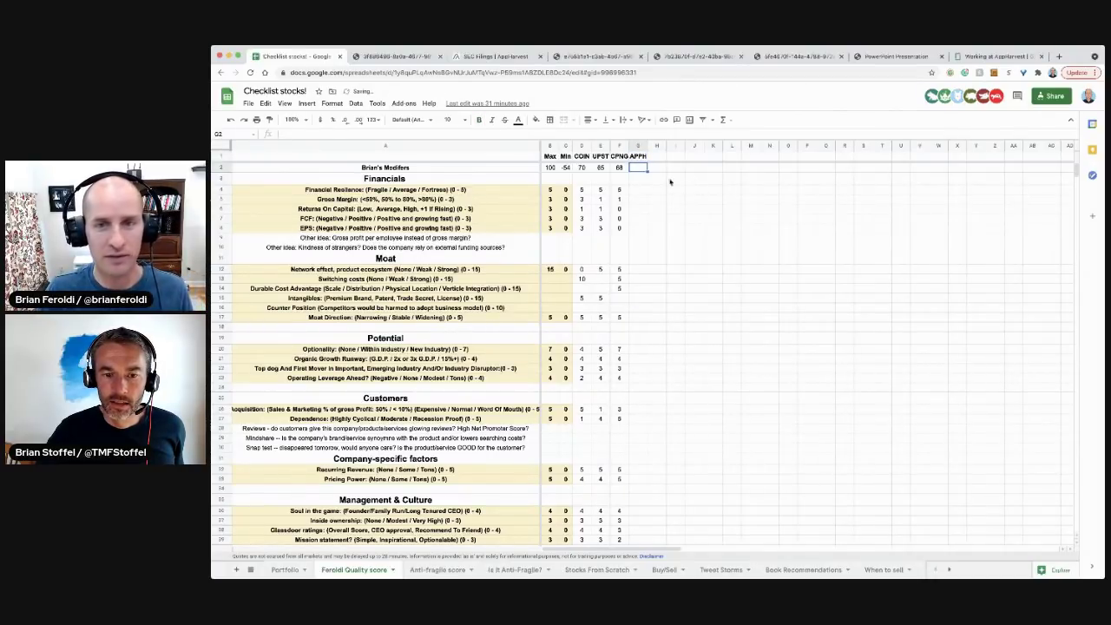
- Score APPH 5 for financial resilience and 0 for gross margin in the Financials section
click(643, 191)
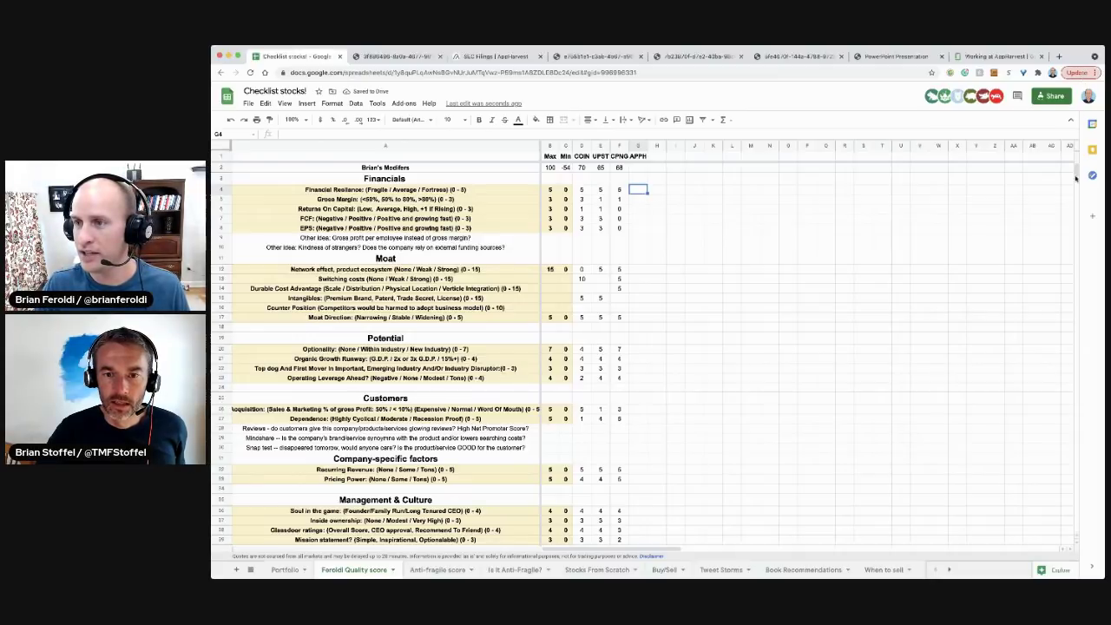
key(super+plus)
key(super+plus)
key(super+plus)
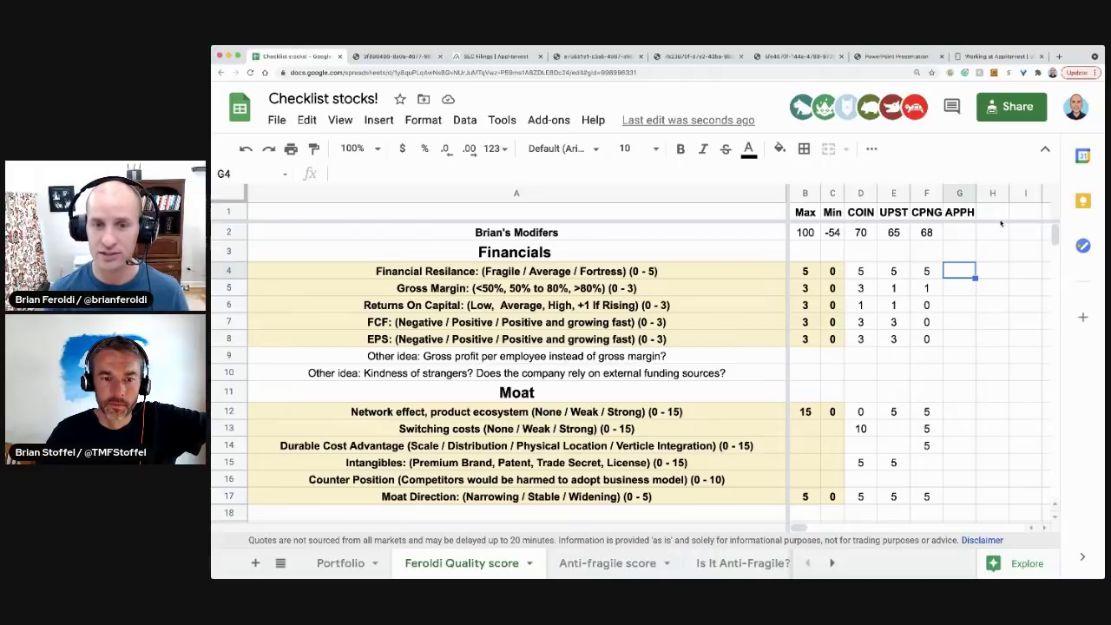
text(5)
key(Return)
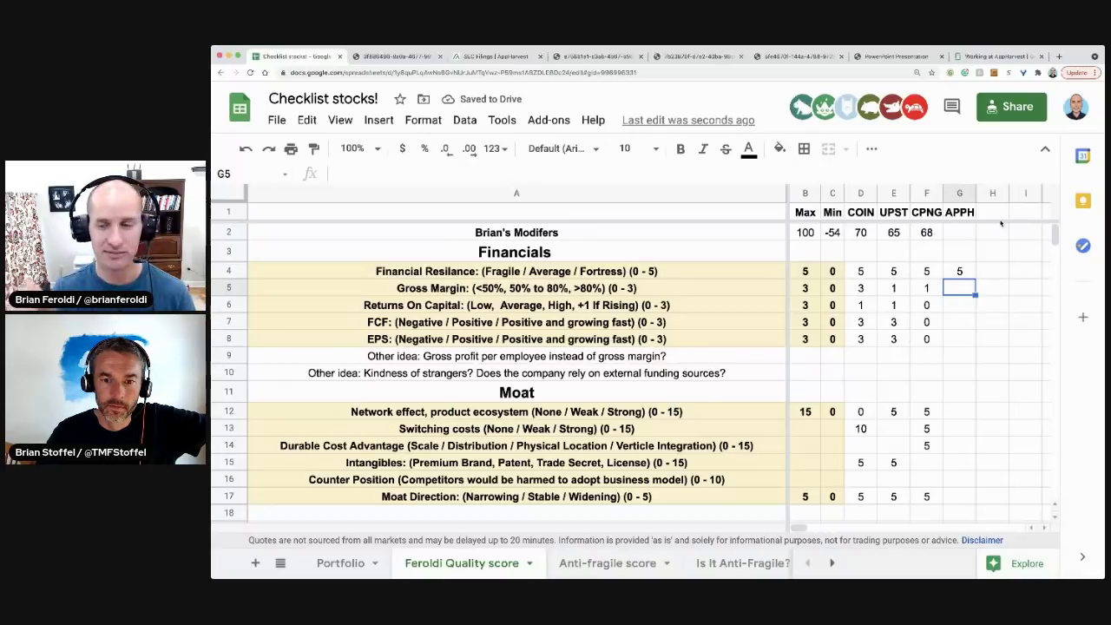
text(0)
key(Return)
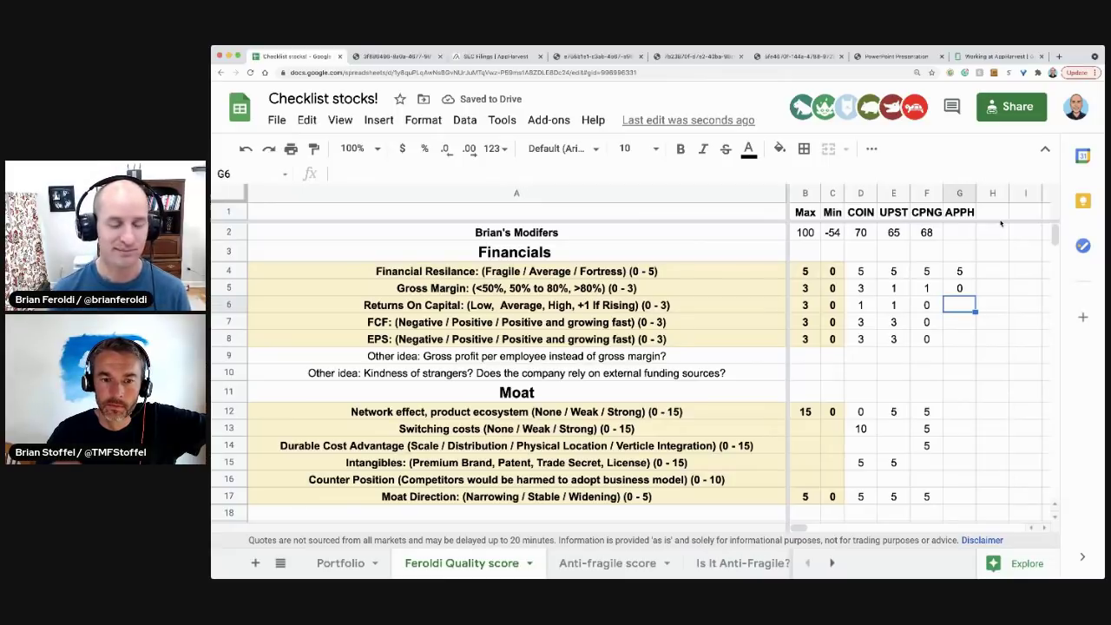
- Score APPH 0 for each of returns on capital, FCF and EPS
text(0)
key(Return)
text(0)
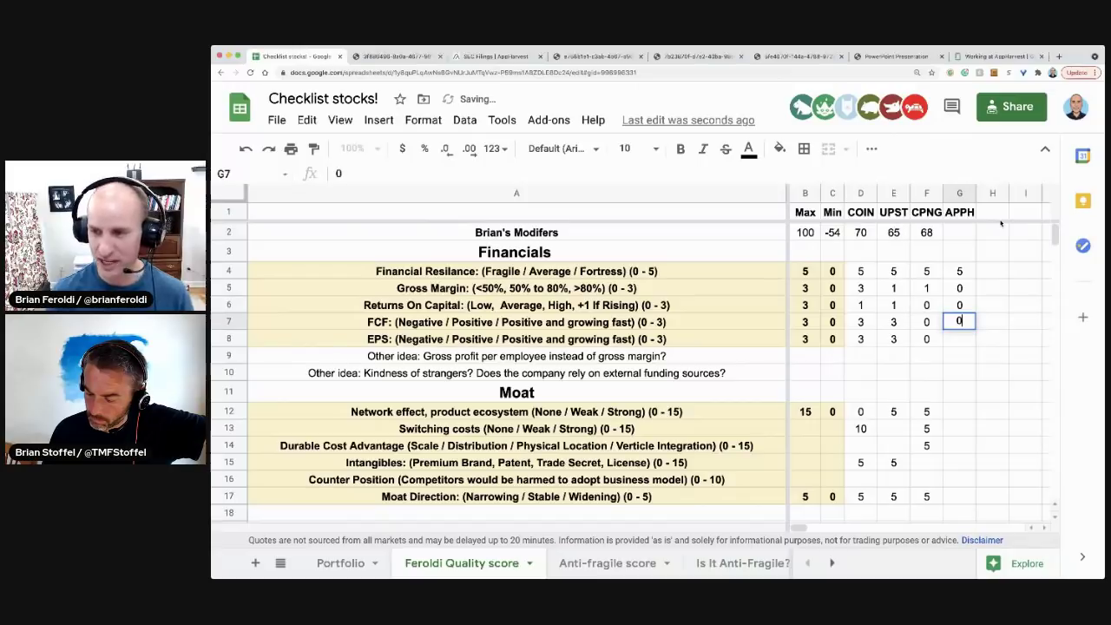
key(Return)
text(0)
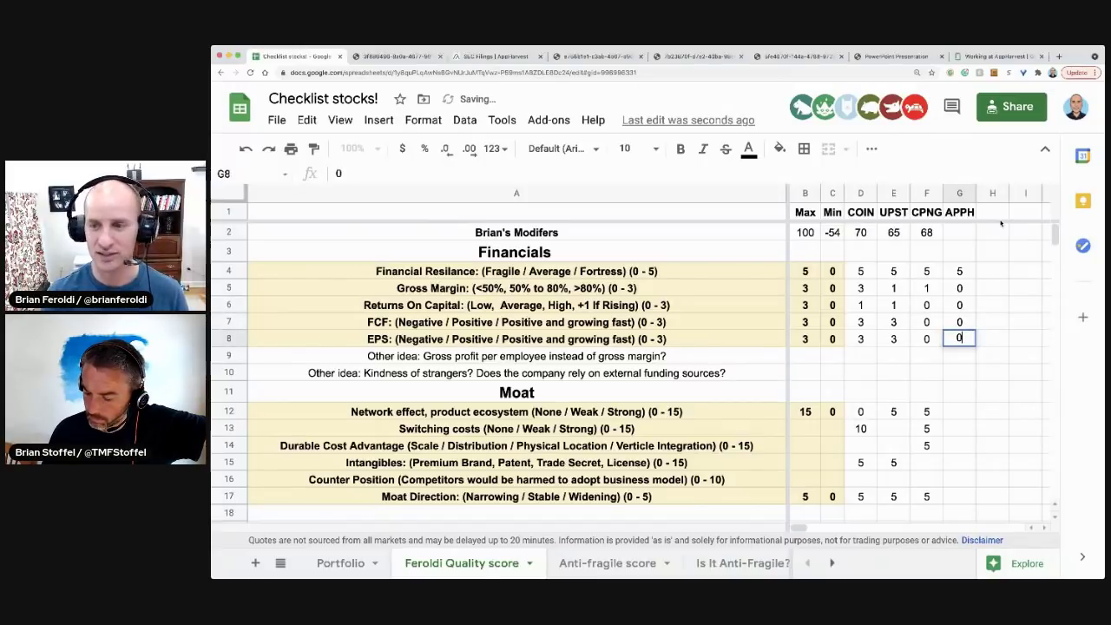
key(Return)
- Leave APPH's network effect and switching costs blank in the Moat section and score durable cost advantage 7
scroll(955, 356, down, 2)
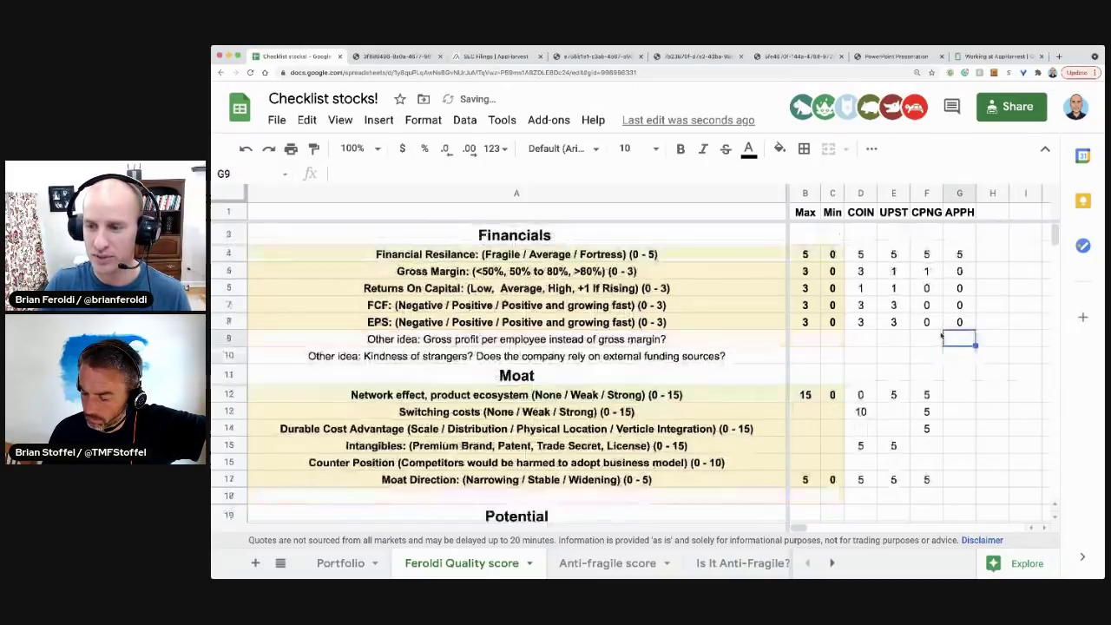
click(960, 373)
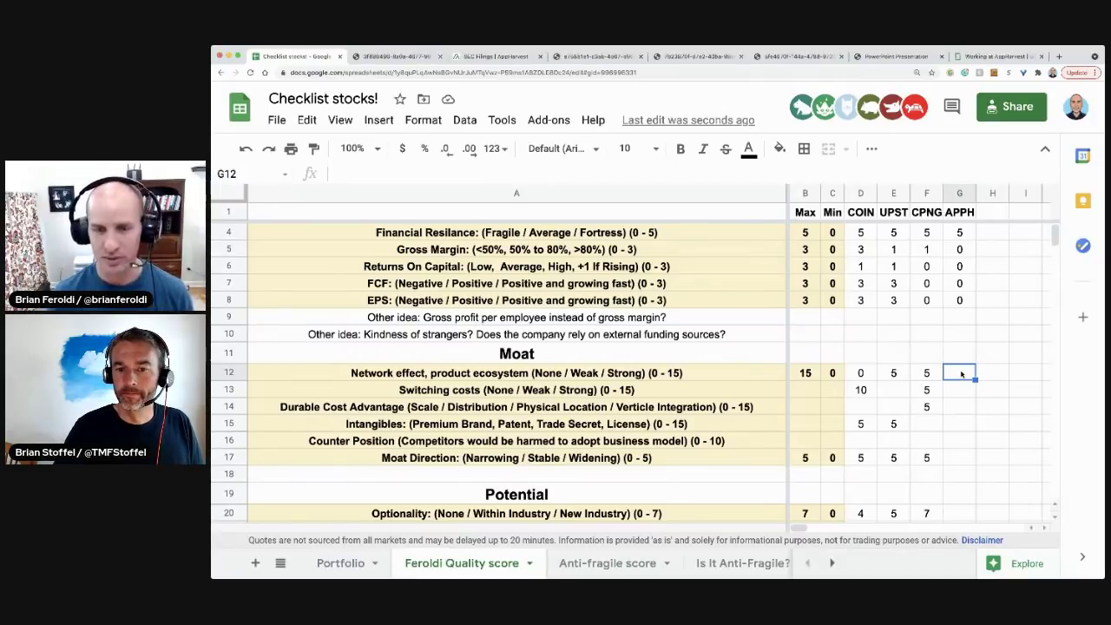
key(Down)
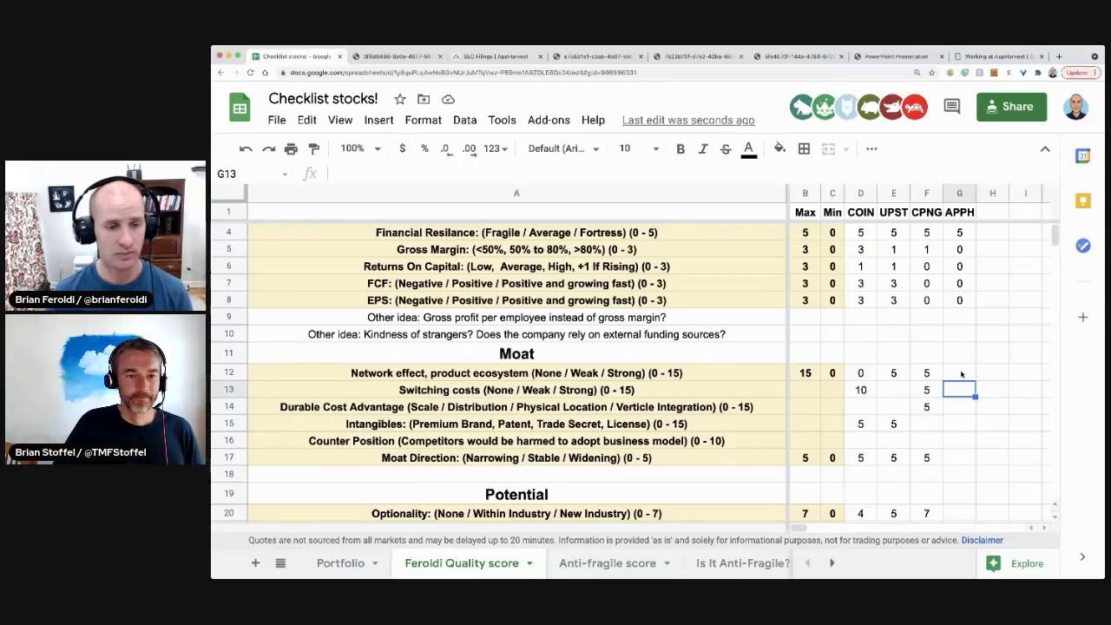
key(Down)
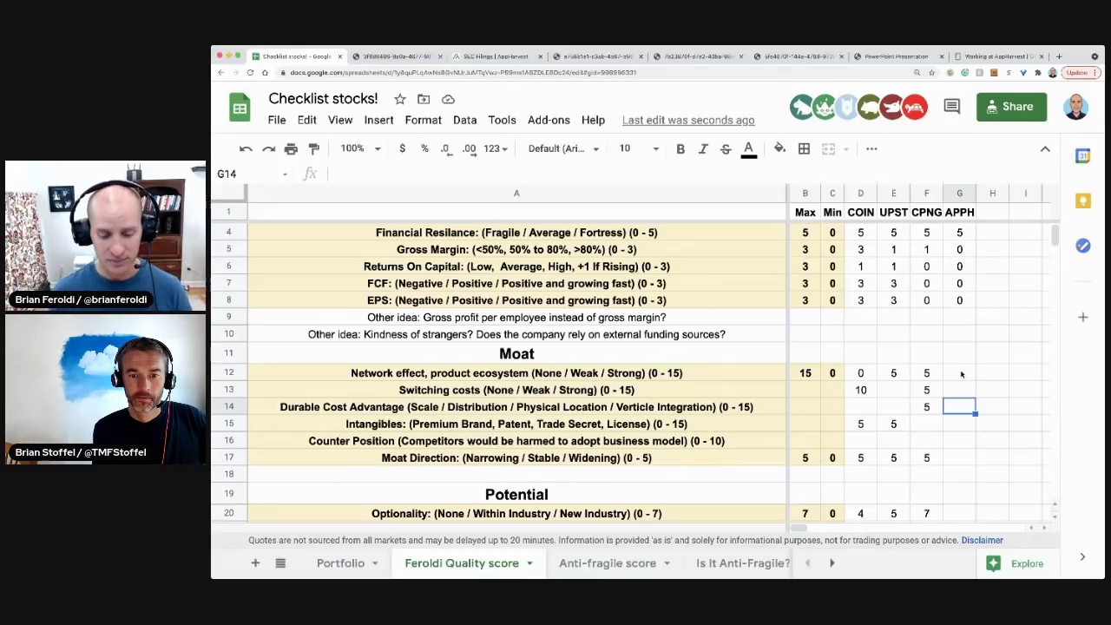
text(7)
key(Return)
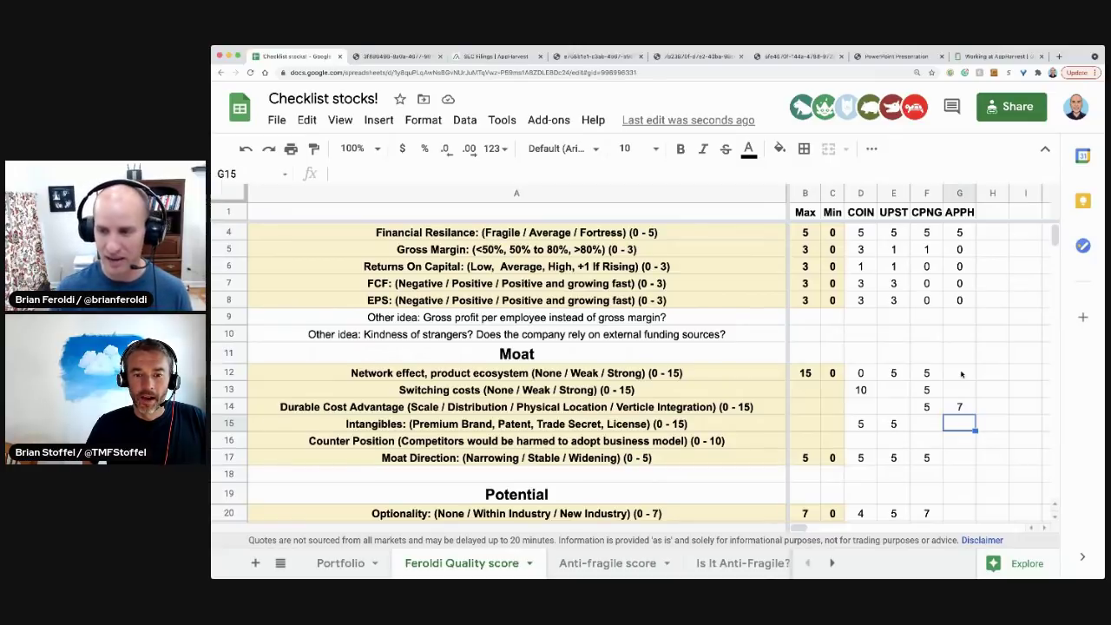
- Score APPH 0 for intangibles, 3 for counter position and 3 for moat direction, and select G14:G17 to review the moat scores
text(0)
key(Return)
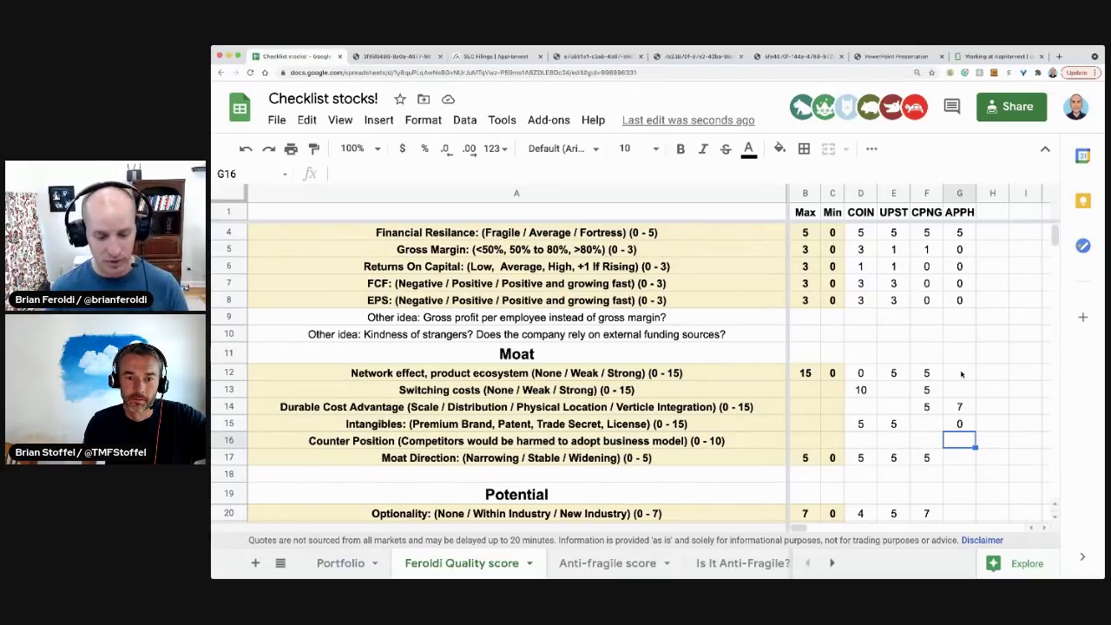
text(3)
key(Return)
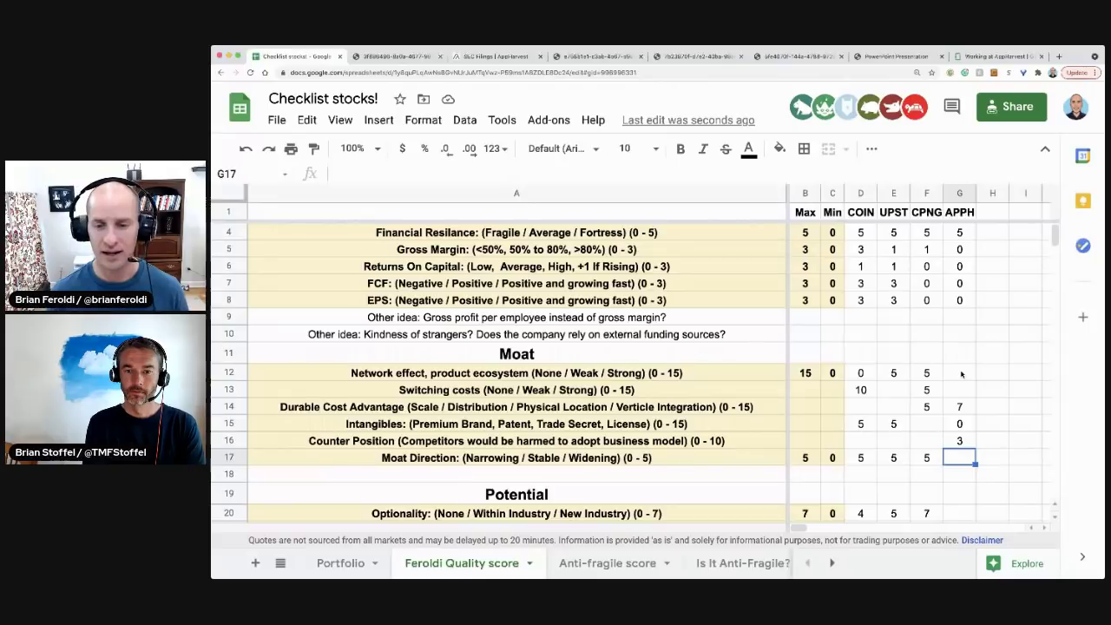
text(3)
key(Return)
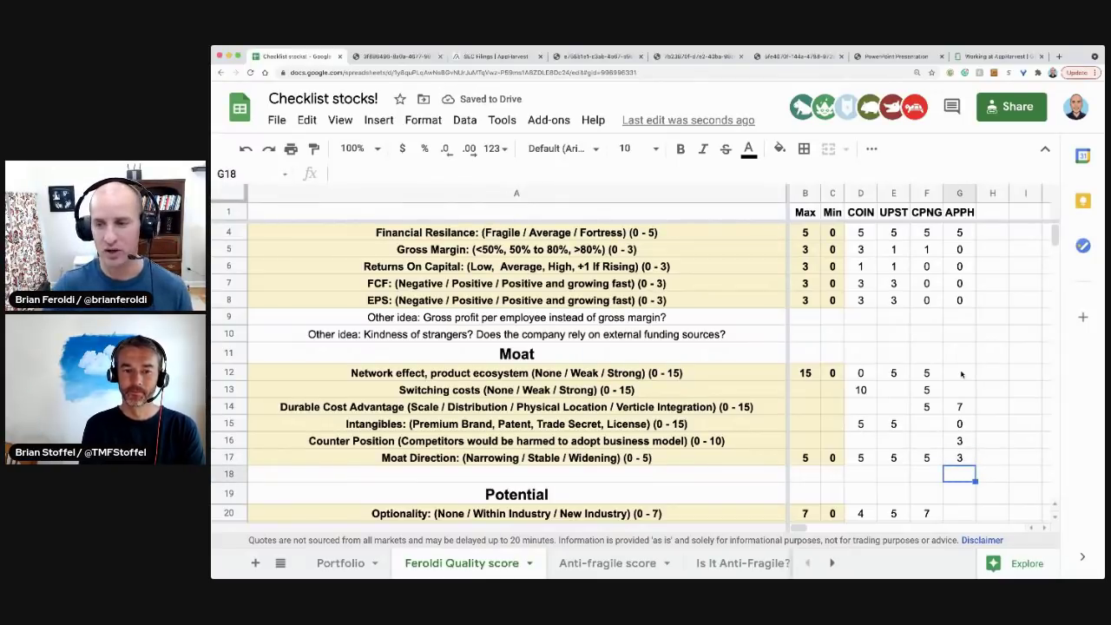
scroll(967, 369, down, 1)
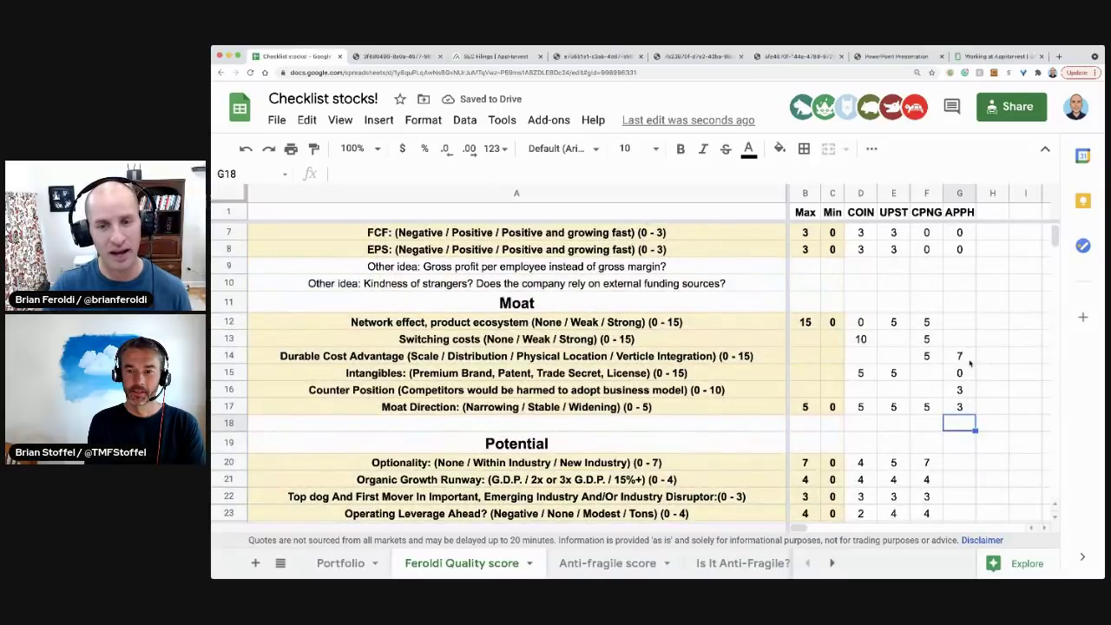
drag(962, 356, 963, 406)
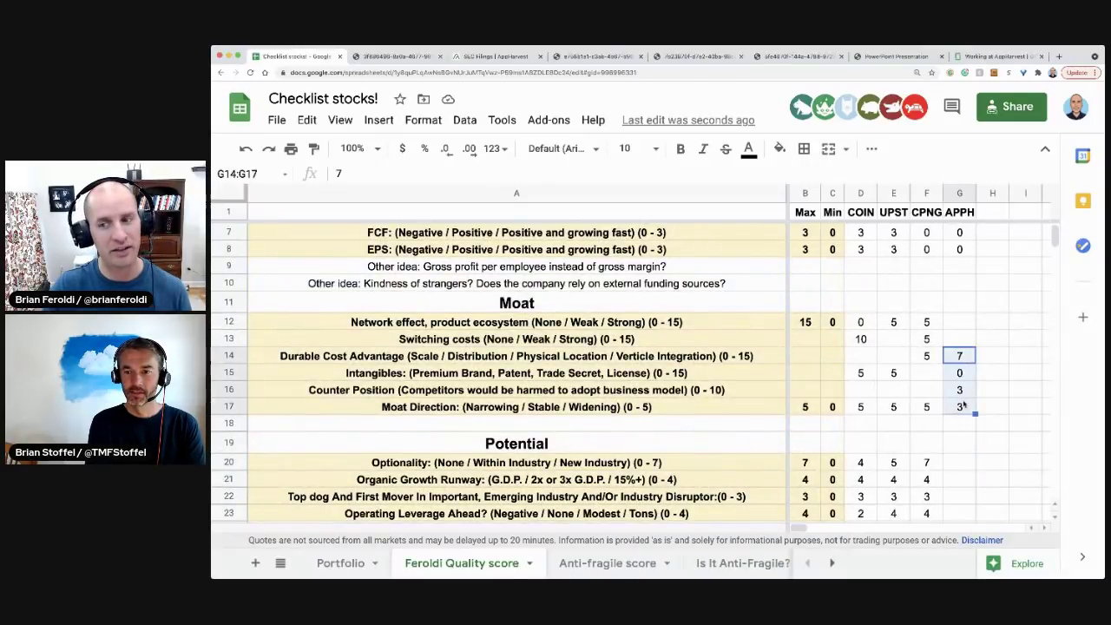
- Score APPH 5 for optionality and 4 for organic growth runway in the Potential section
click(958, 462)
scroll(960, 433, down, 1)
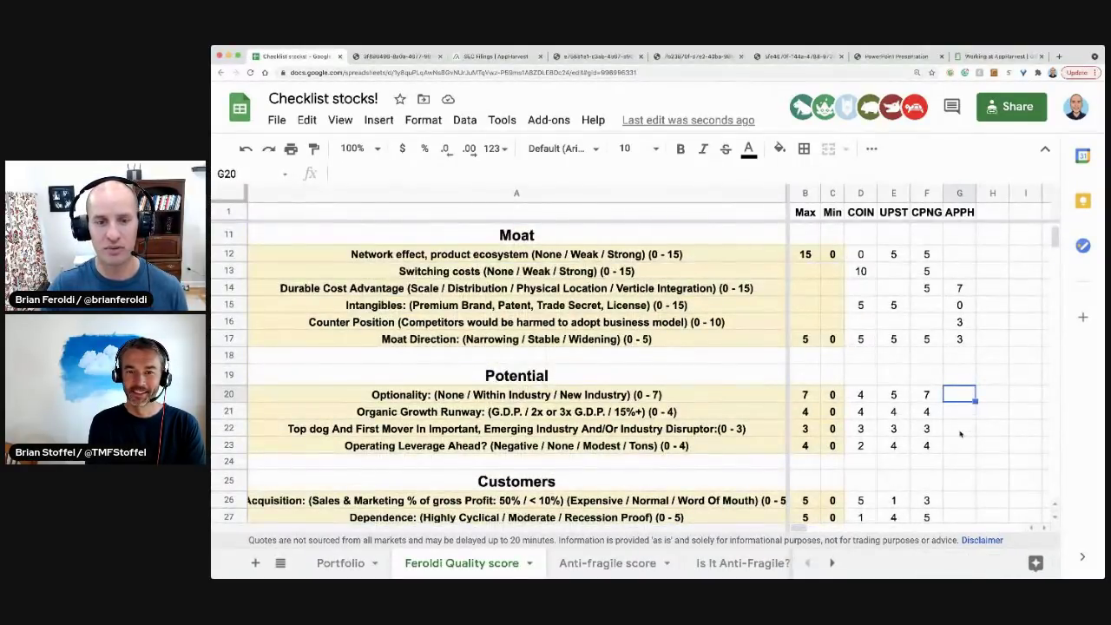
scroll(960, 434, down, 1)
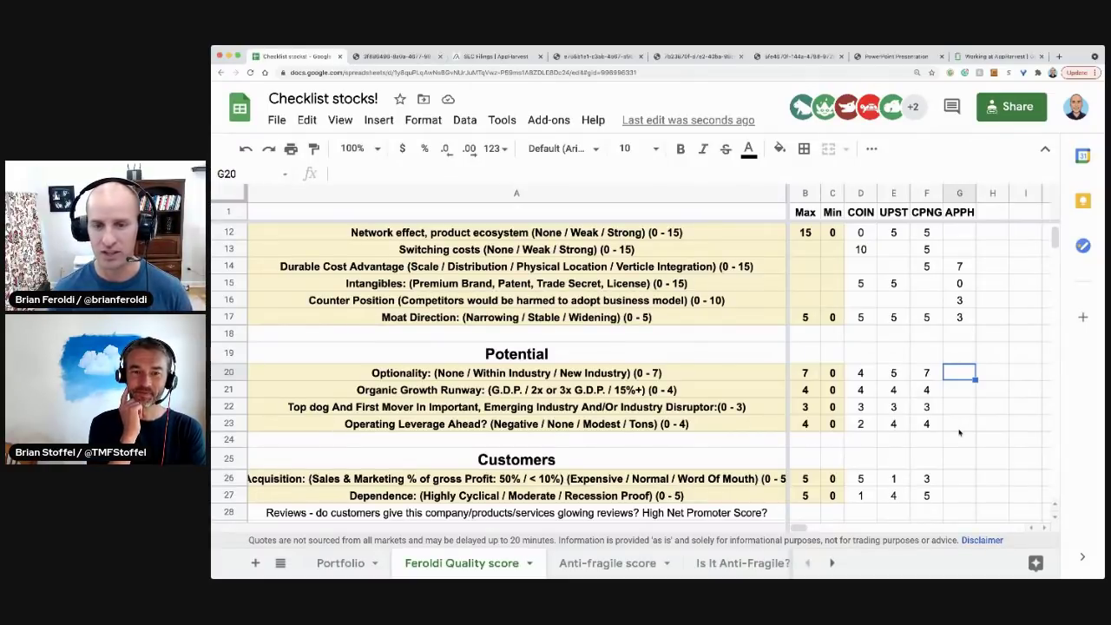
text(5)
key(Return)
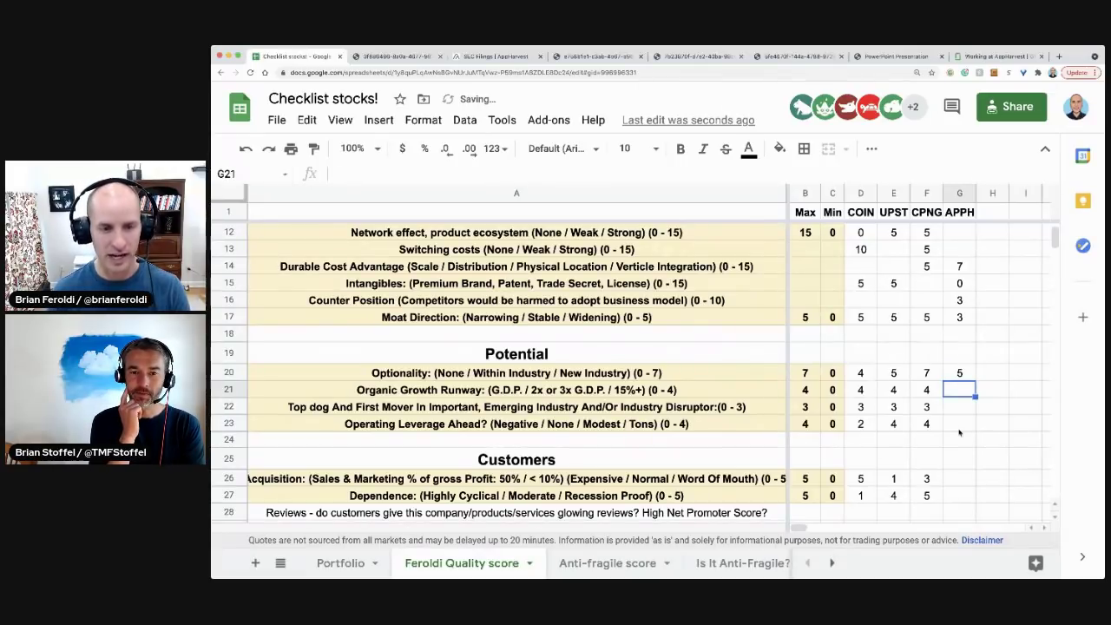
text(4)
key(Return)
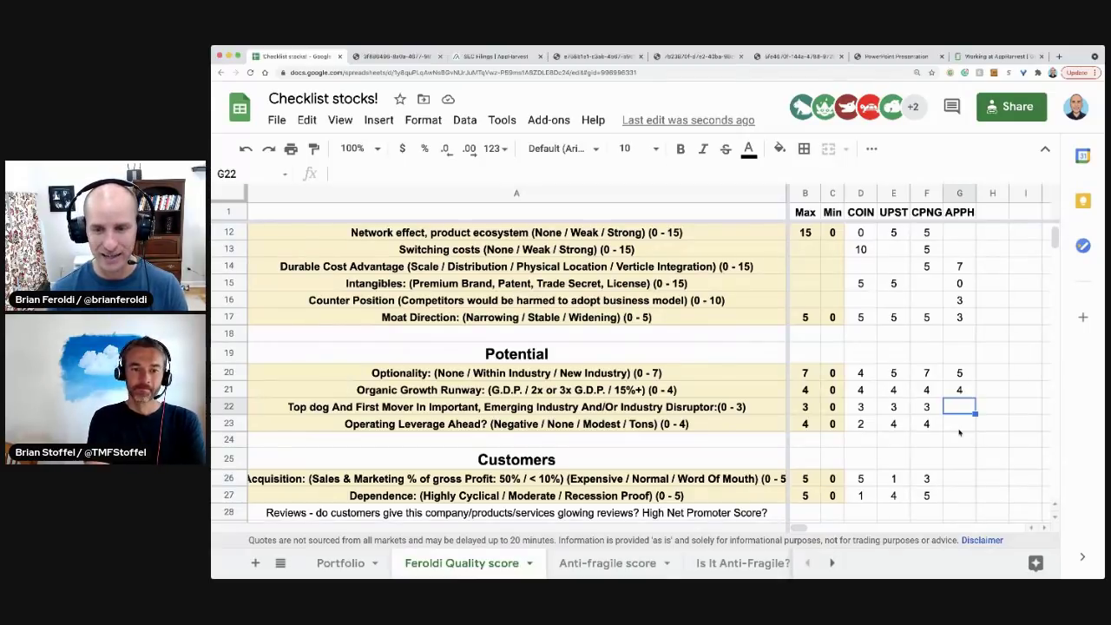
- Score APPH 3 for top dog and first mover and 4 for operating leverage in the Potential section
text(3)
key(Return)
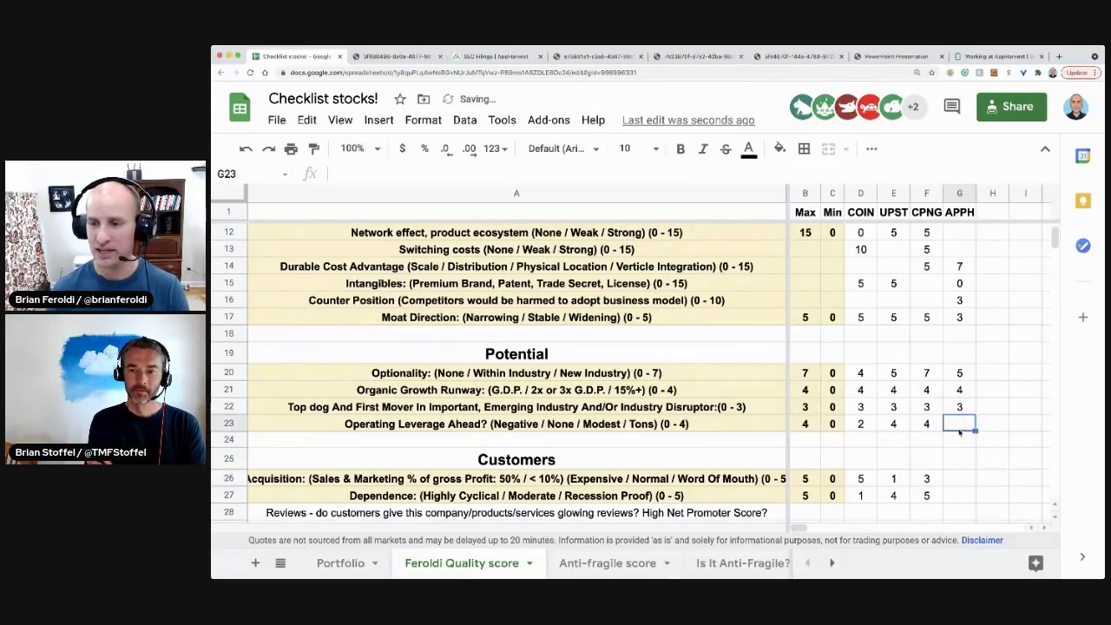
text(4)
key(Return)
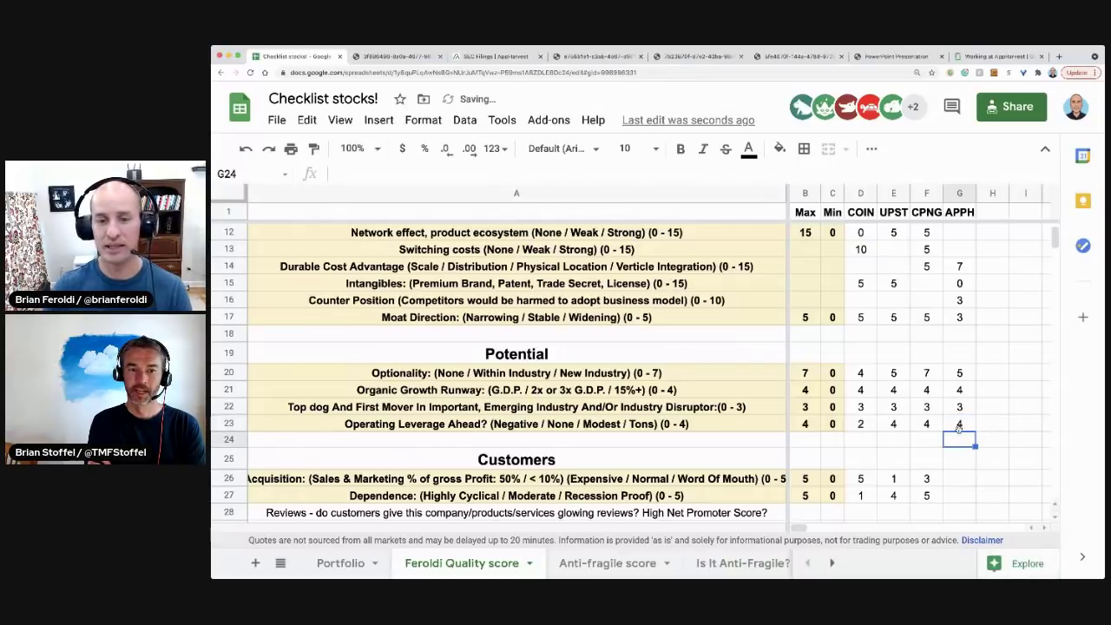
- Score APPH 1 for customer acquisition in the Customers section
scroll(947, 464, down, 1)
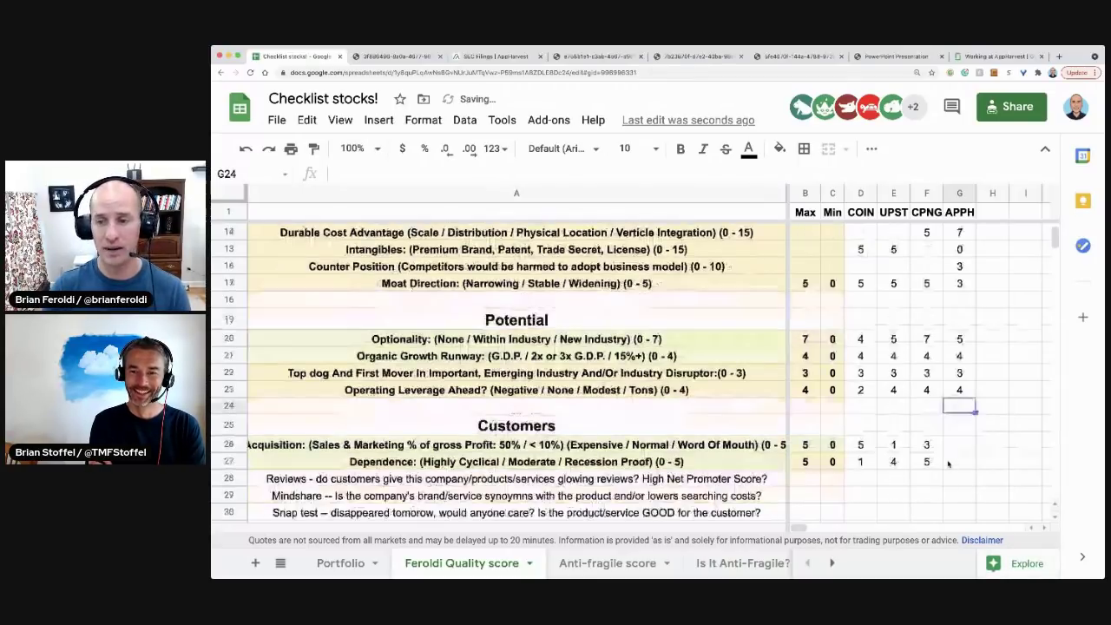
scroll(947, 464, down, 1)
click(958, 427)
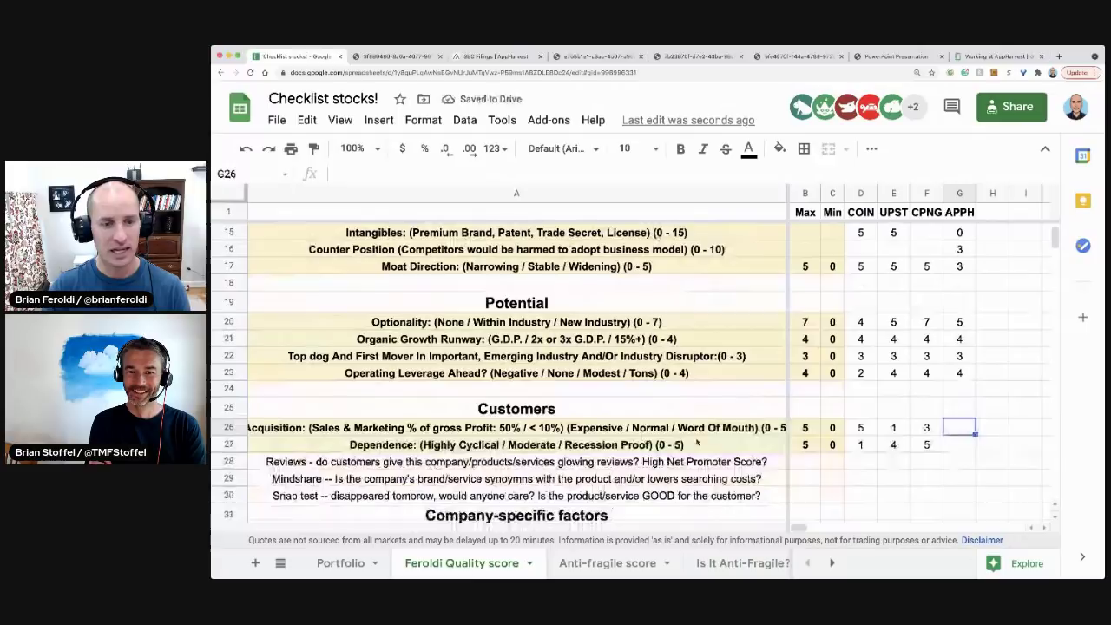
scroll(666, 443, down, 1)
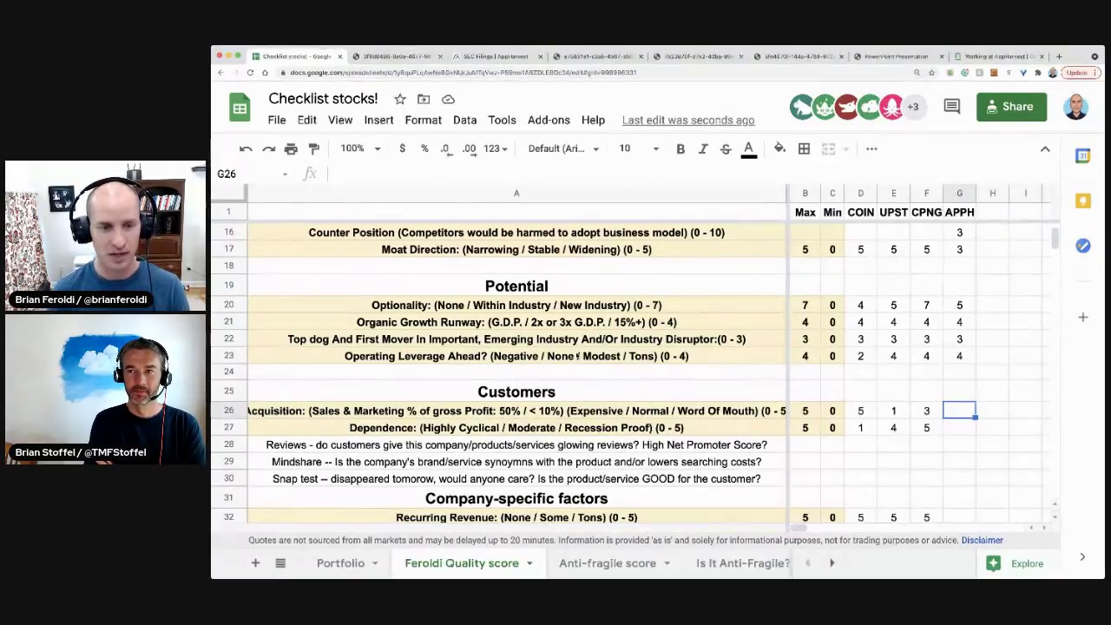
text(1)
key(Return)
- Score APPH 5 for customer dependence and revise that score to 4
scroll(619, 341, down, 2)
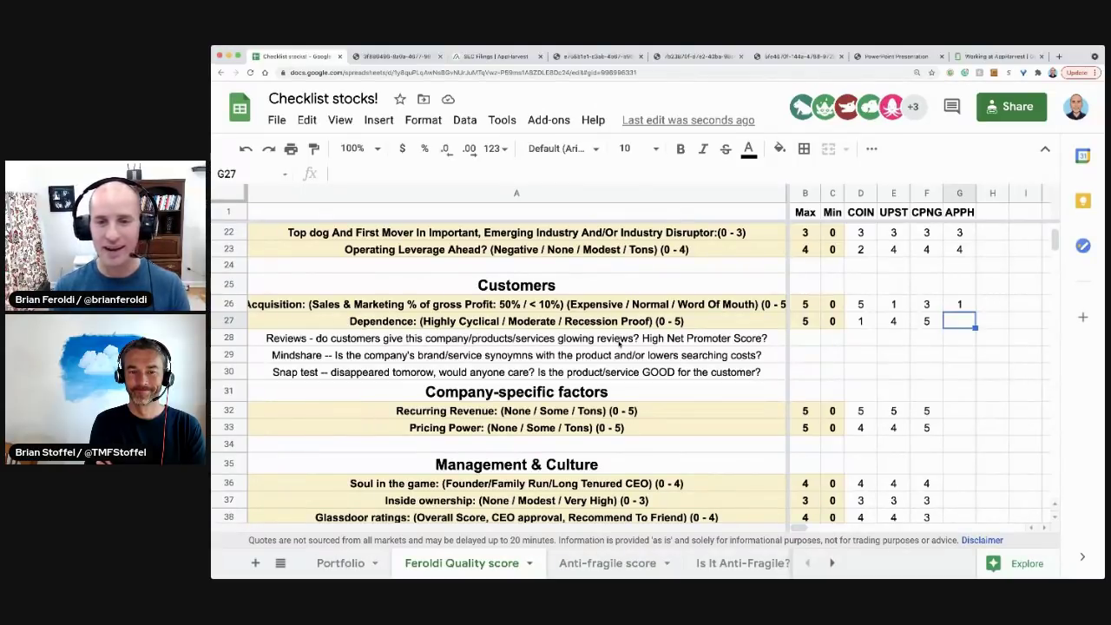
text(5)
key(Return)
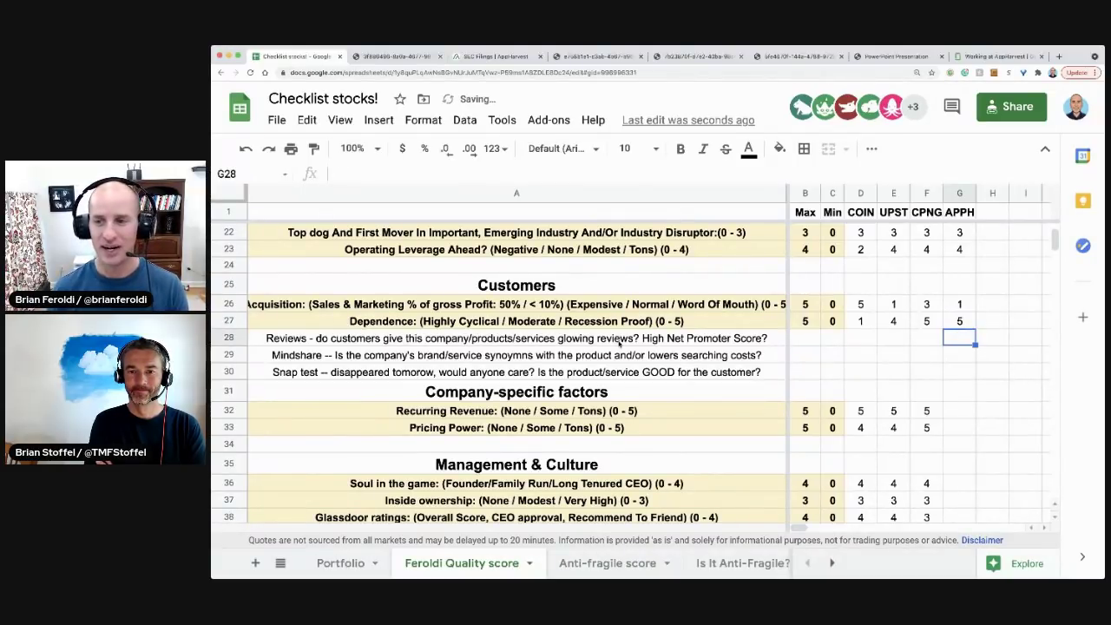
key(Up)
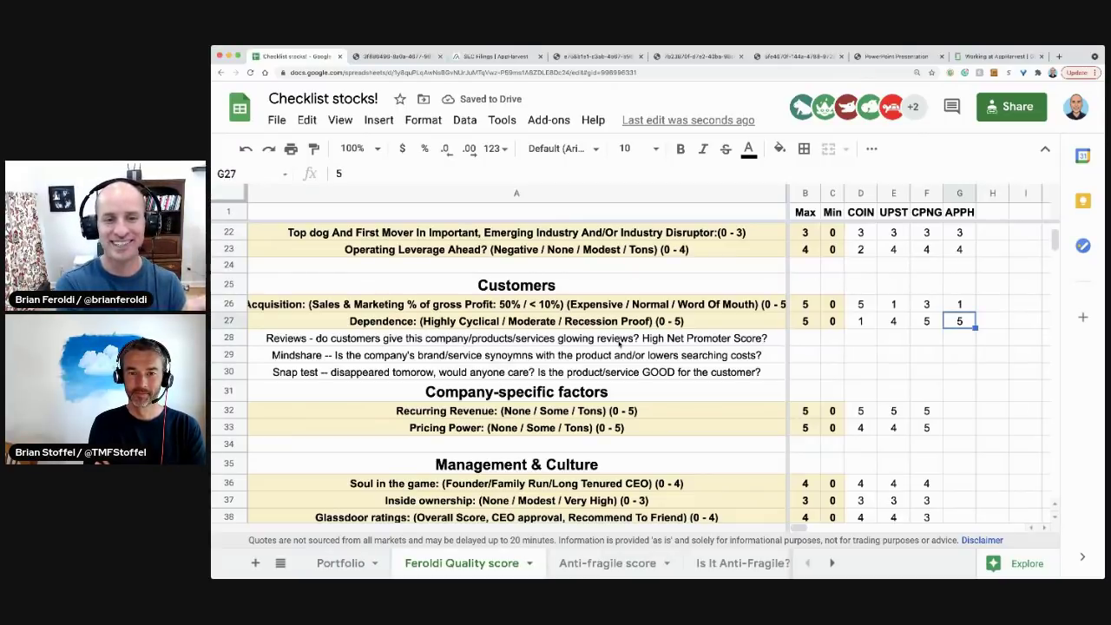
text(4)
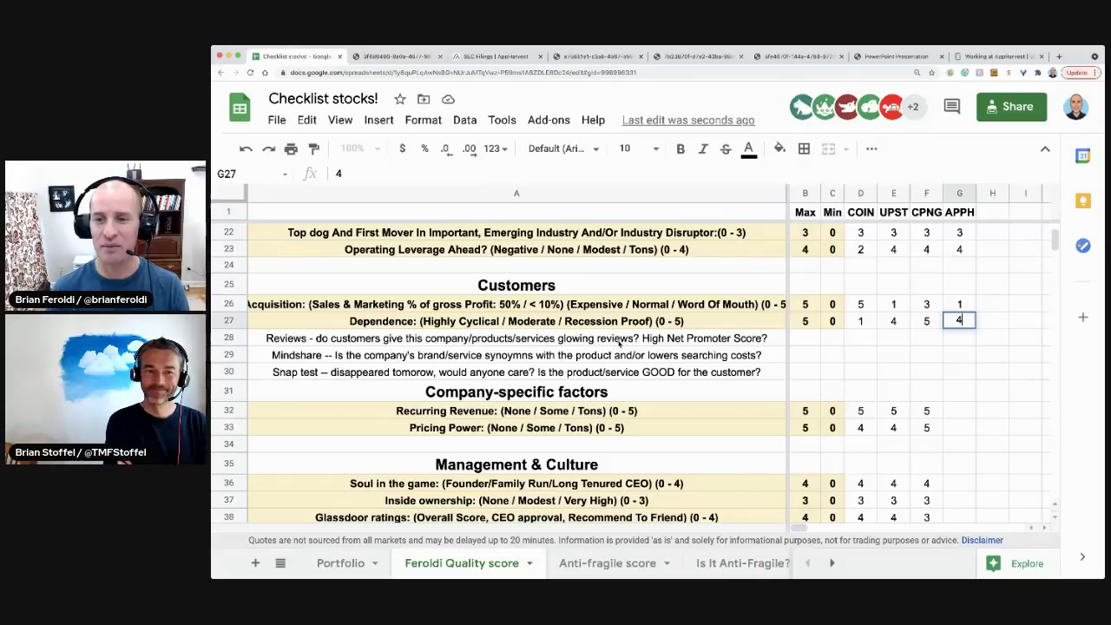
key(Return)
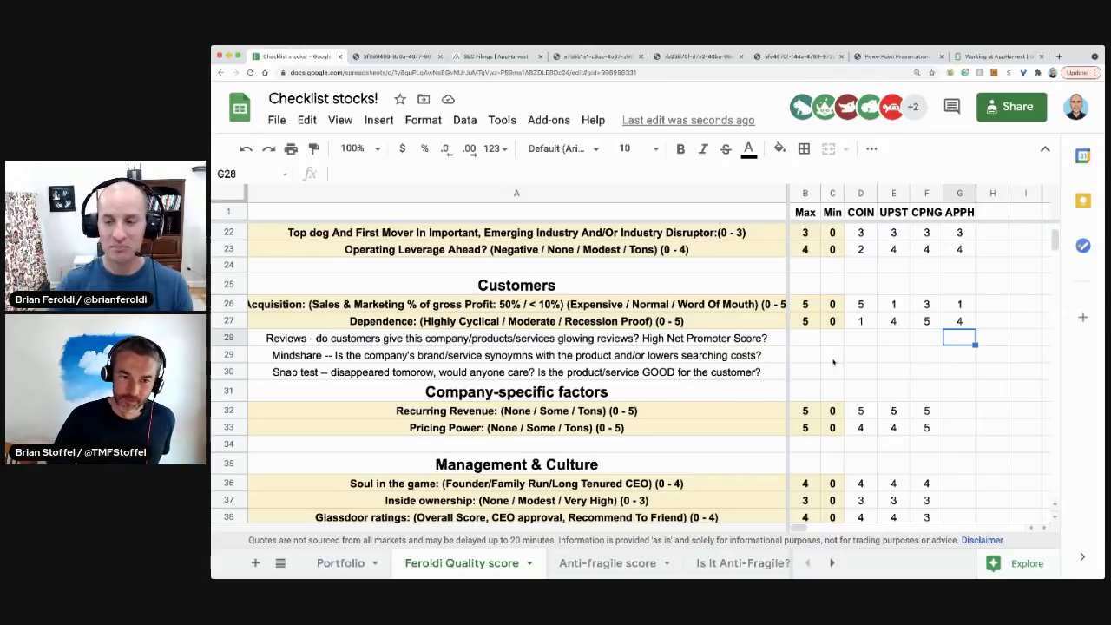
- Score APPH 5 for recurring revenue and 3 for pricing power under Company-specific factors
scroll(836, 361, down, 2)
click(946, 340)
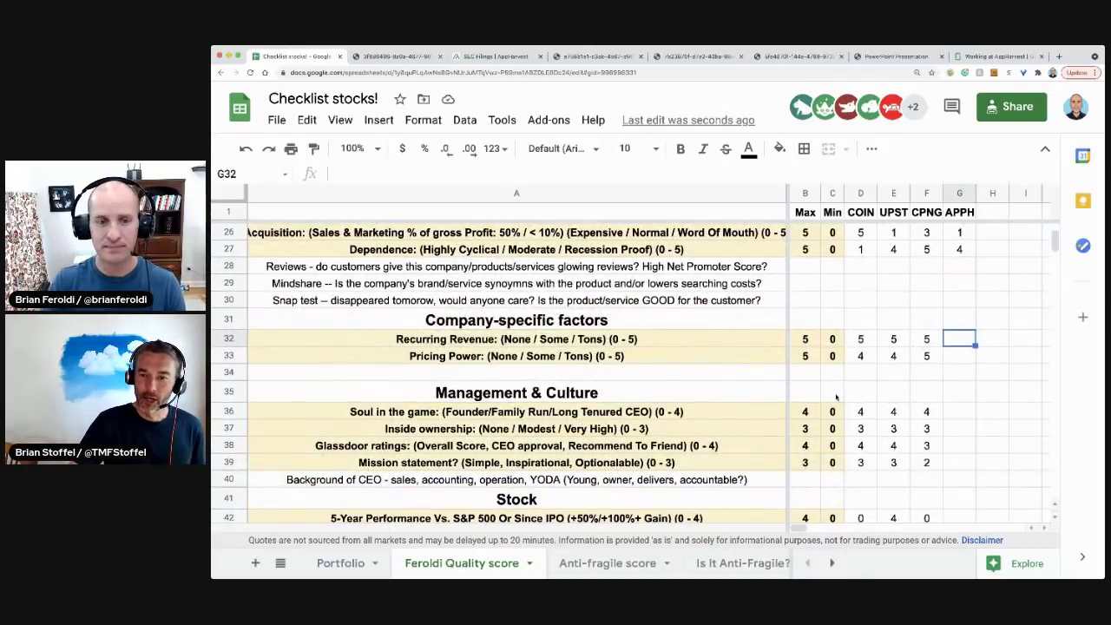
scroll(836, 393, down, 2)
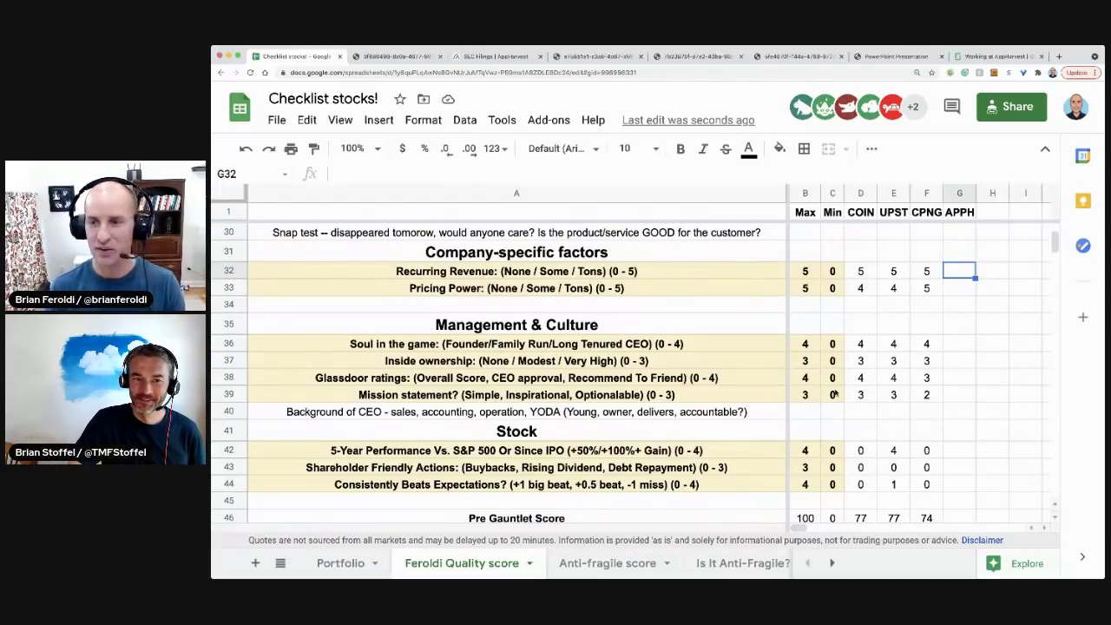
text(5)
key(Return)
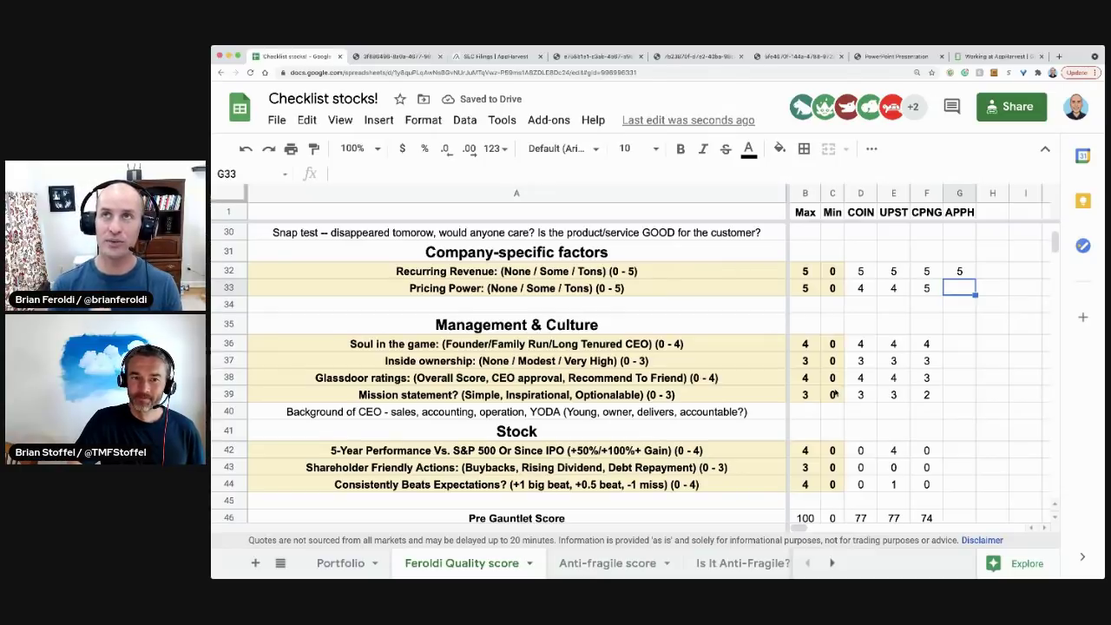
text(3)
key(Return)
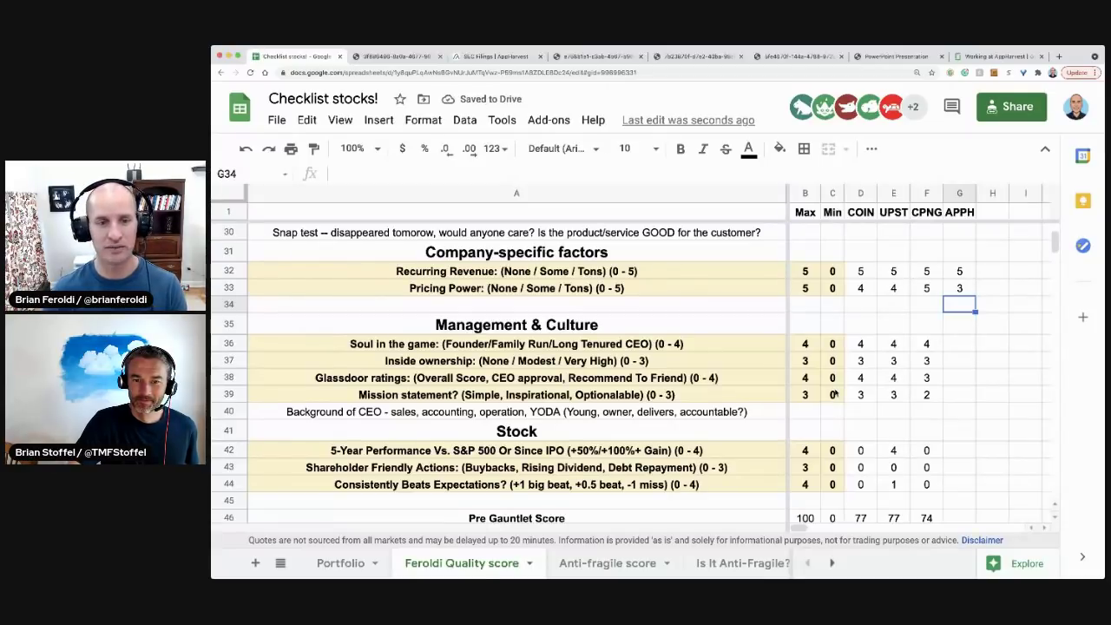
- Score APPH 4 for soul in the game and 2 for inside ownership under Management & Culture
click(952, 343)
text(4)
key(Return)
scroll(942, 339, down, 1)
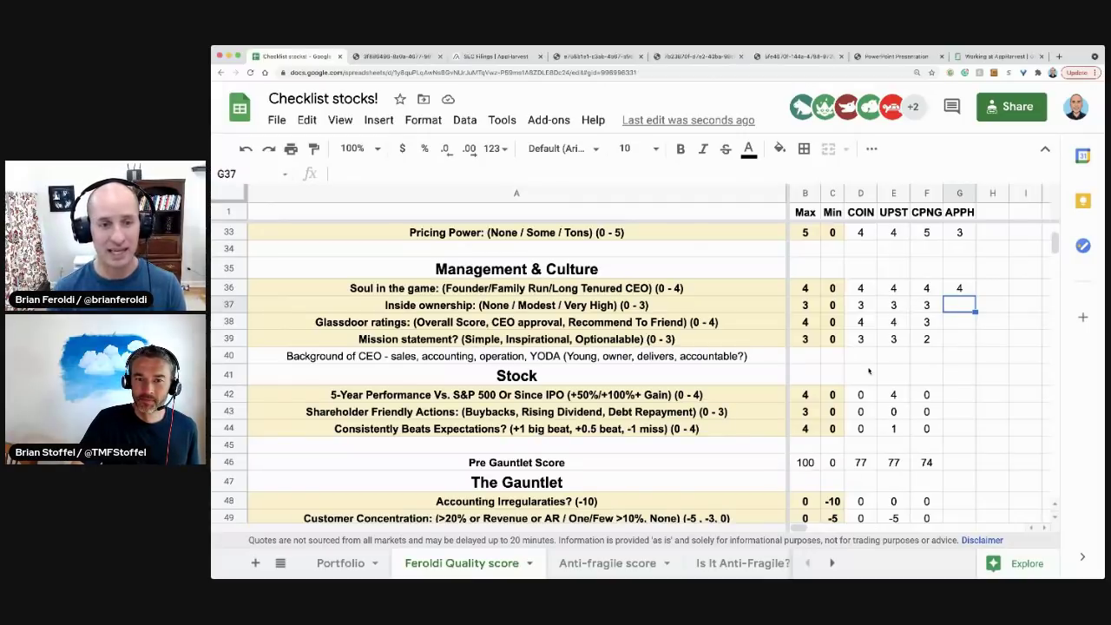
text(2)
key(Return)
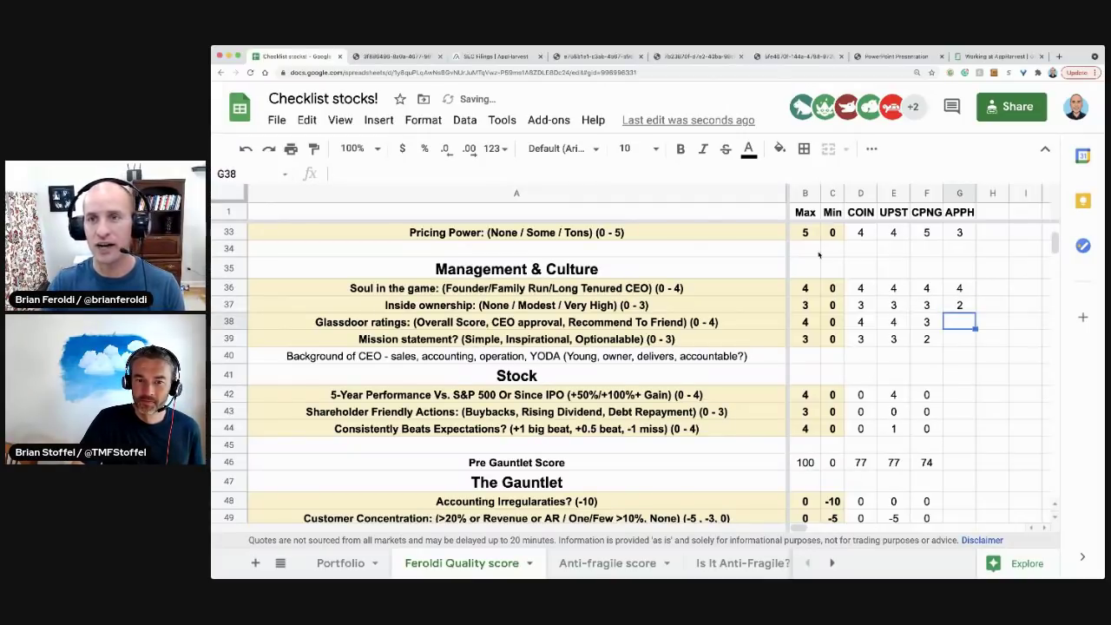
- Check AppHarvest's employee reviews on Glassdoor and score APPH 3 for Glassdoor ratings in the checklist
click(998, 56)
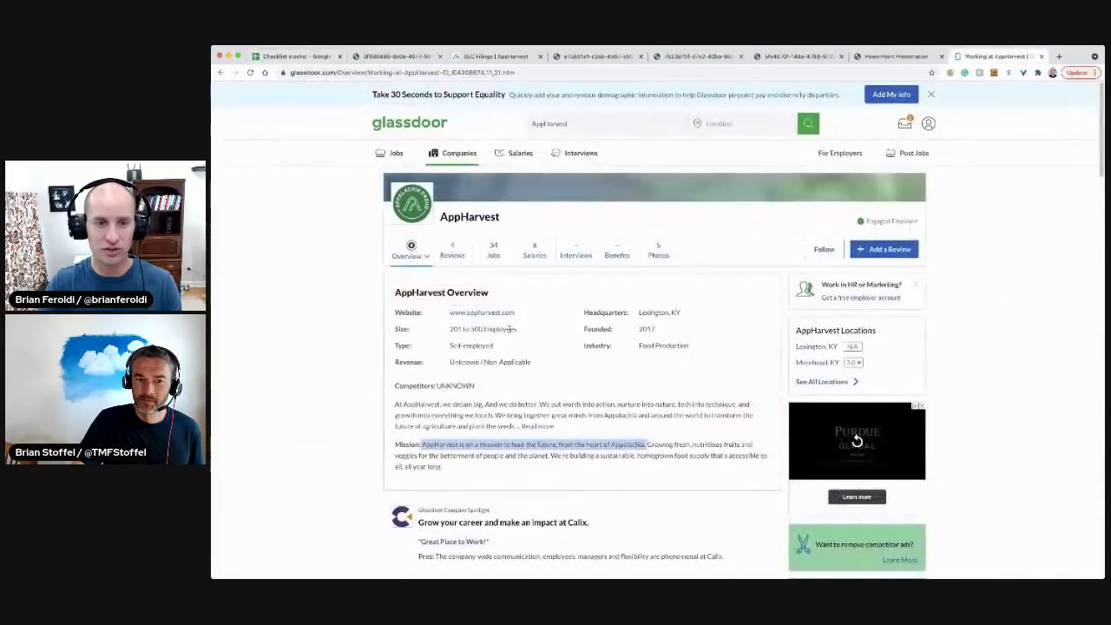
scroll(521, 317, down, 3)
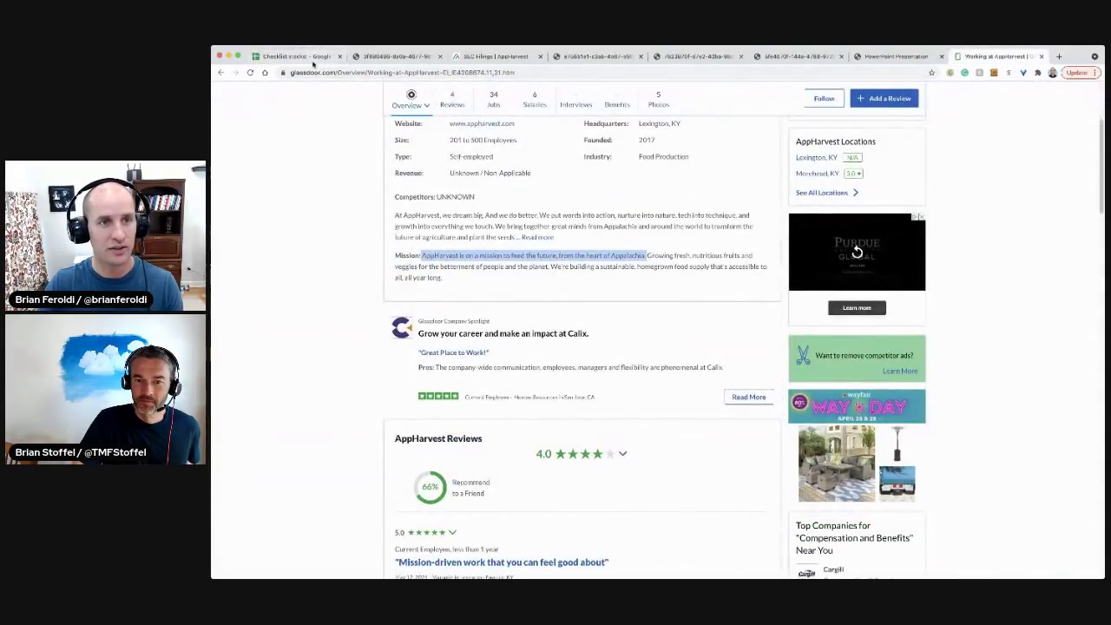
click(300, 56)
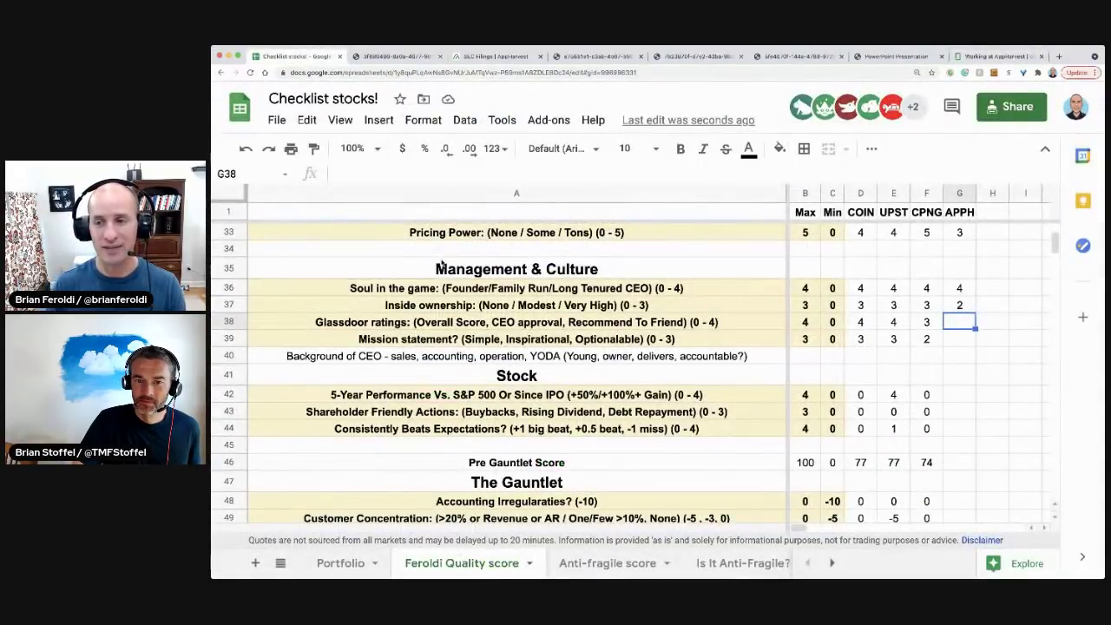
text(3)
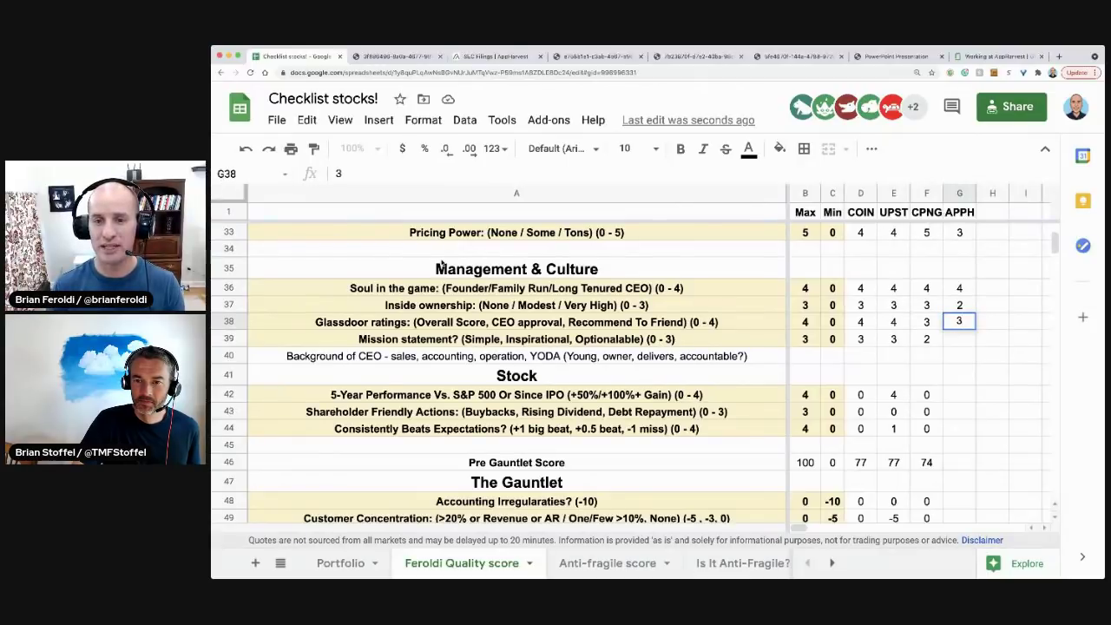
key(Return)
- Review AppHarvest's mission on its Glassdoor page and score APPH 3 for mission statement in the checklist
click(500, 340)
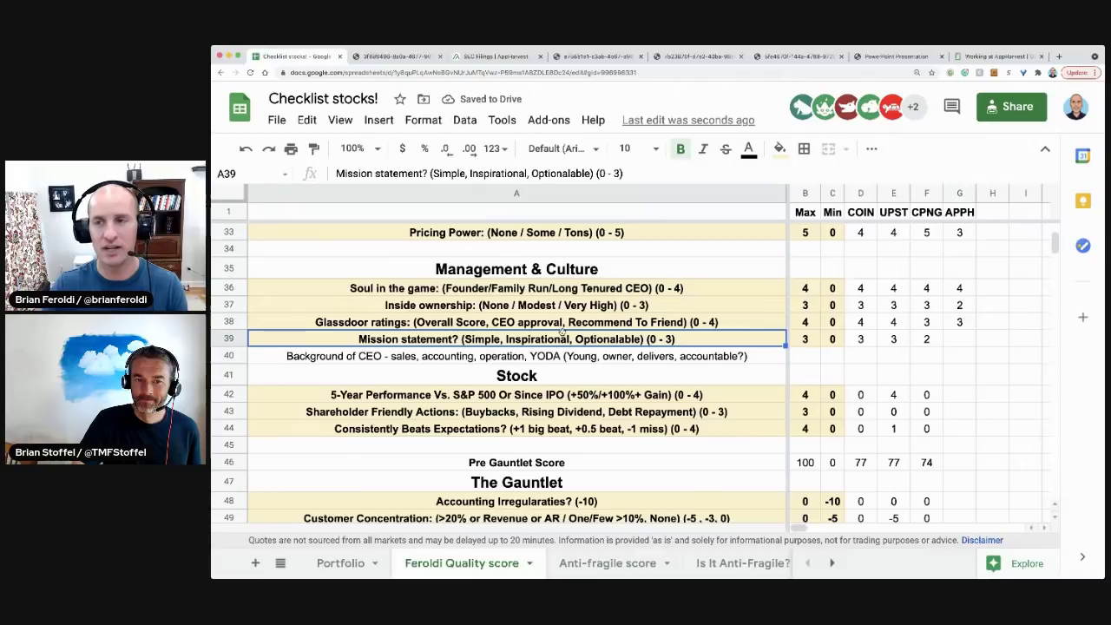
key(ctrl+shift+Tab)
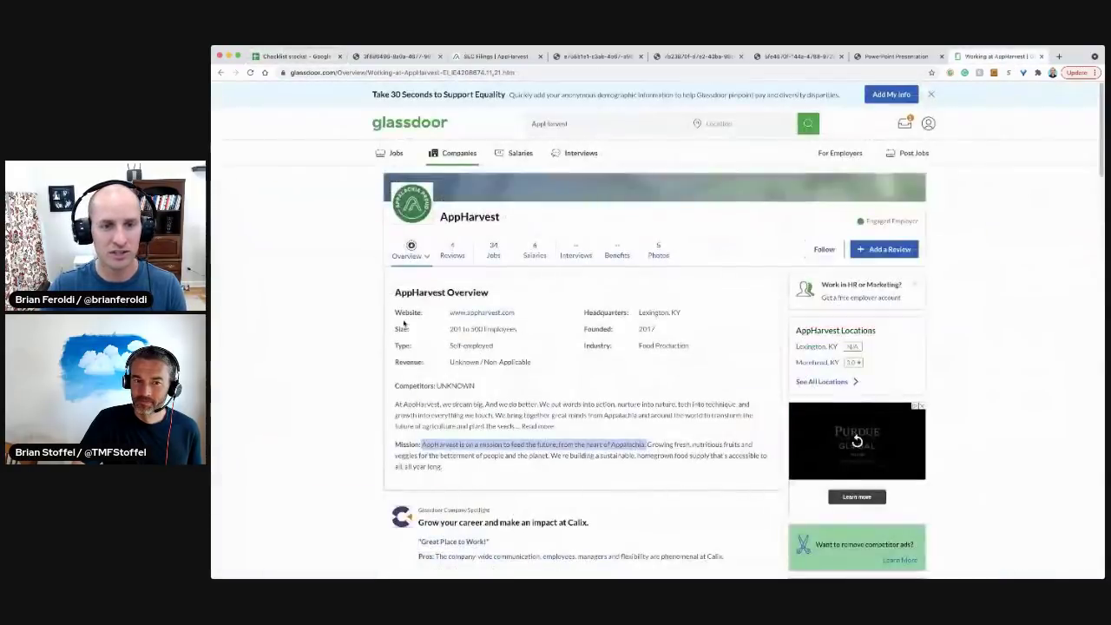
scroll(486, 347, down, 1)
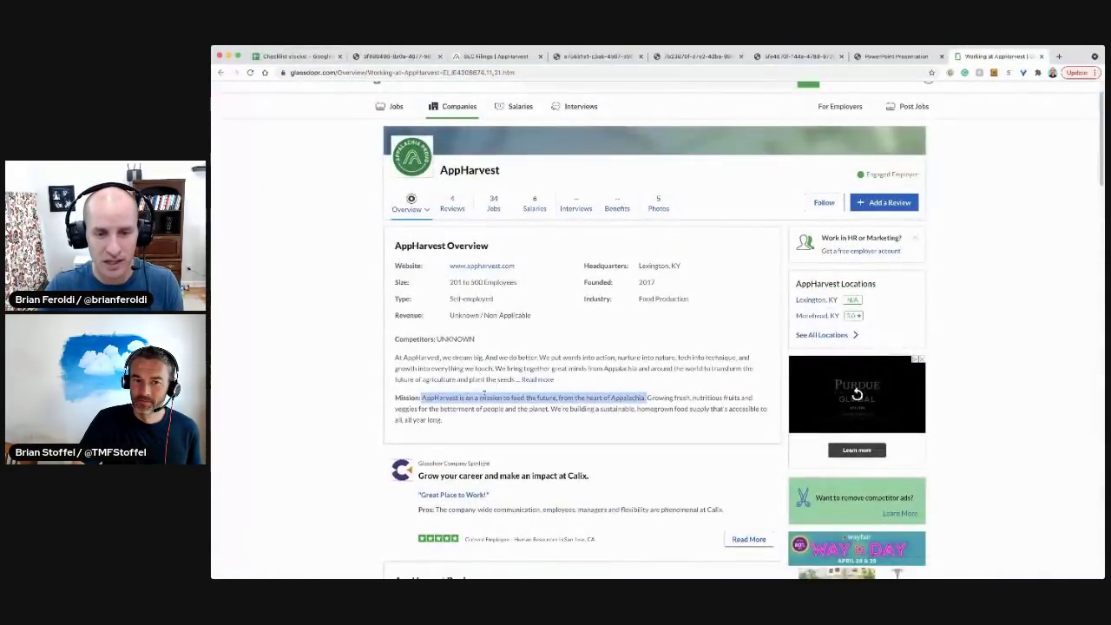
drag(493, 397, 649, 398)
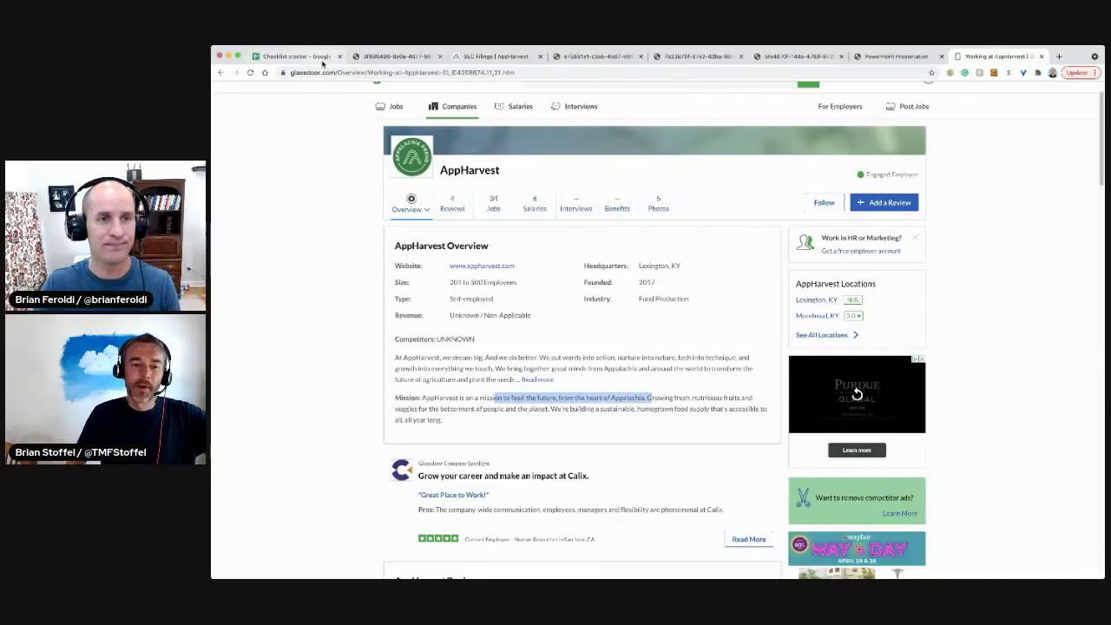
click(295, 56)
click(951, 337)
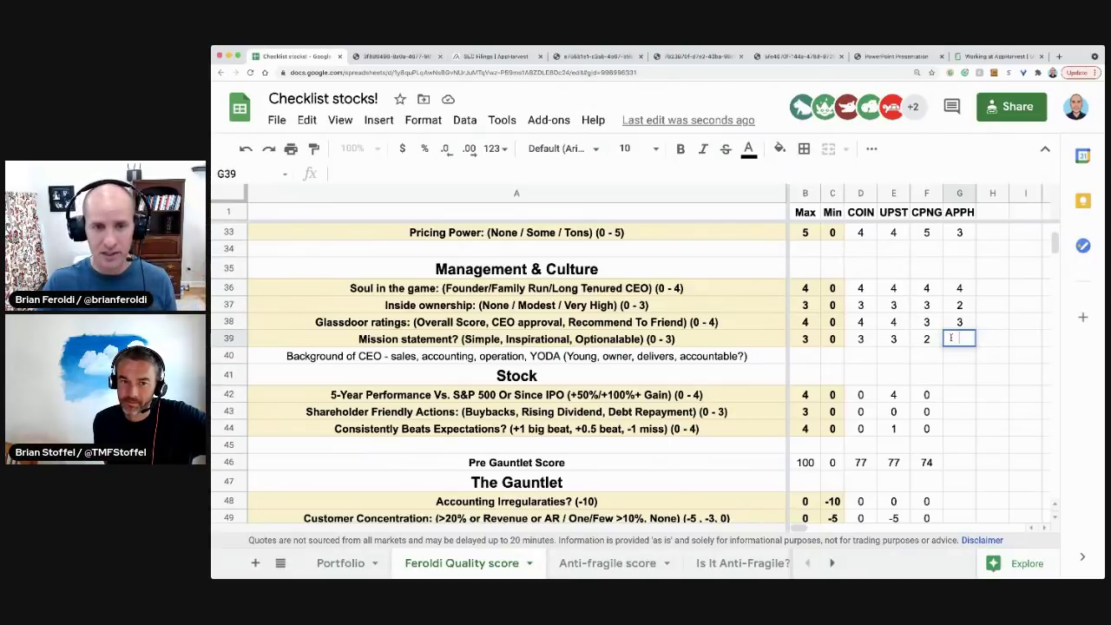
text(3)
click(965, 395)
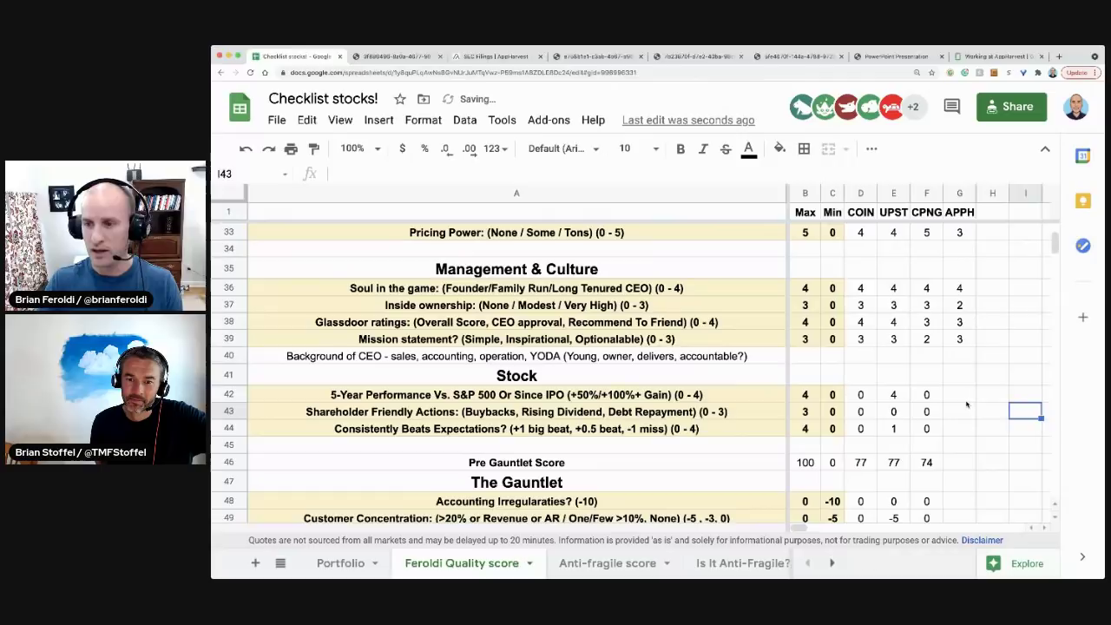
- Open the YCharts Fundamental Chart Creator in a new browser tab
click(1057, 57)
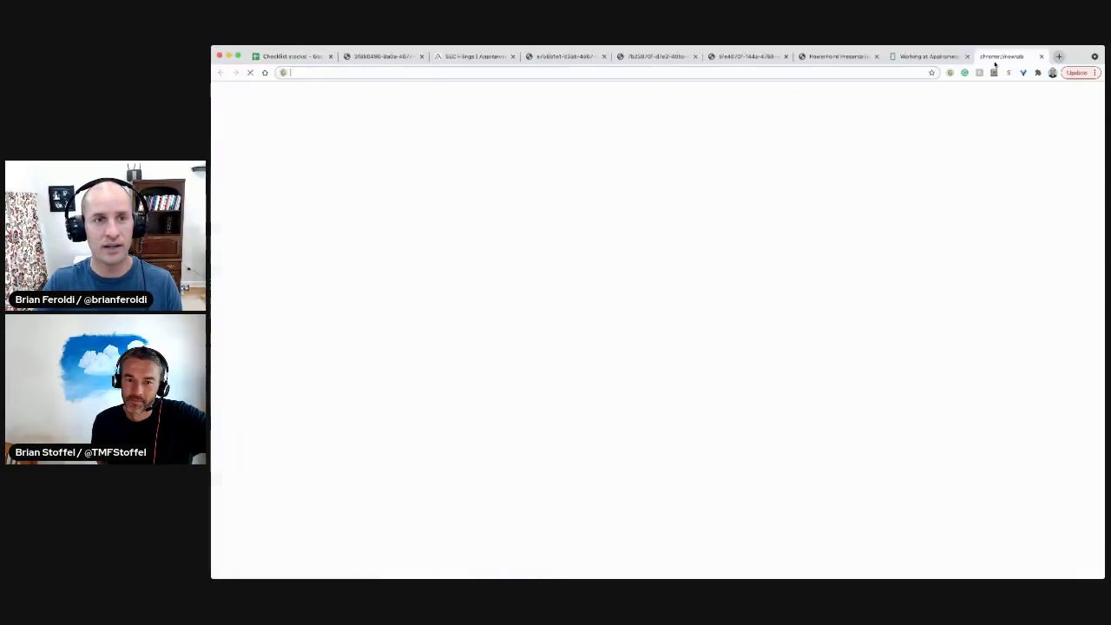
text(yc)
key(Return)
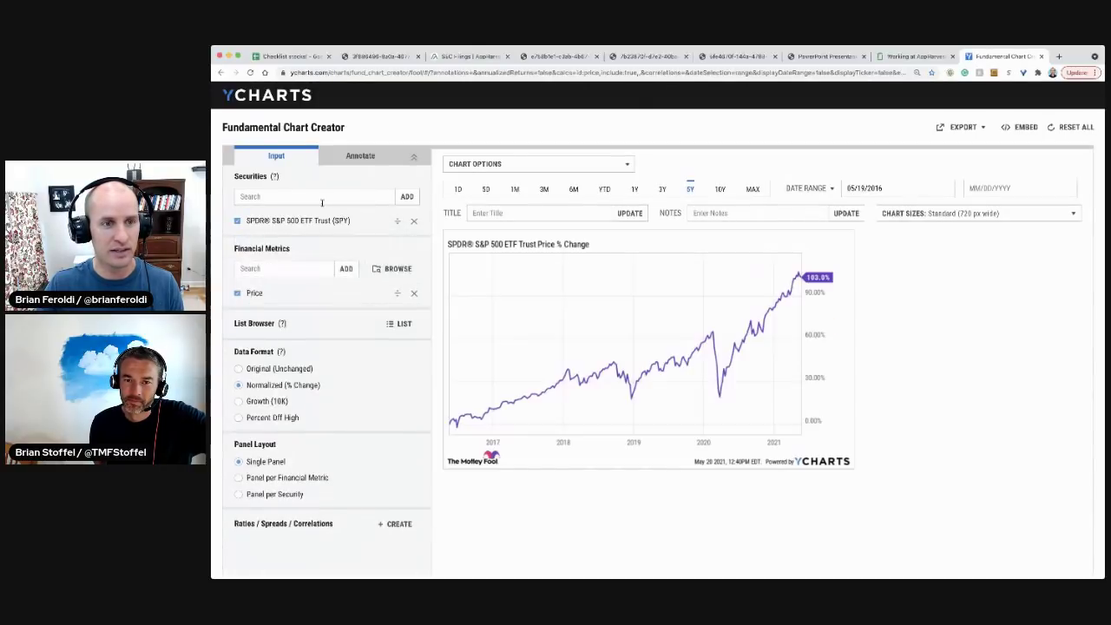
- Add AppHarvest Inc (APPH) to the SPY chart and remove the Total Return Level metric to compare price only
click(322, 197)
text(aph)
key(BackSpace)
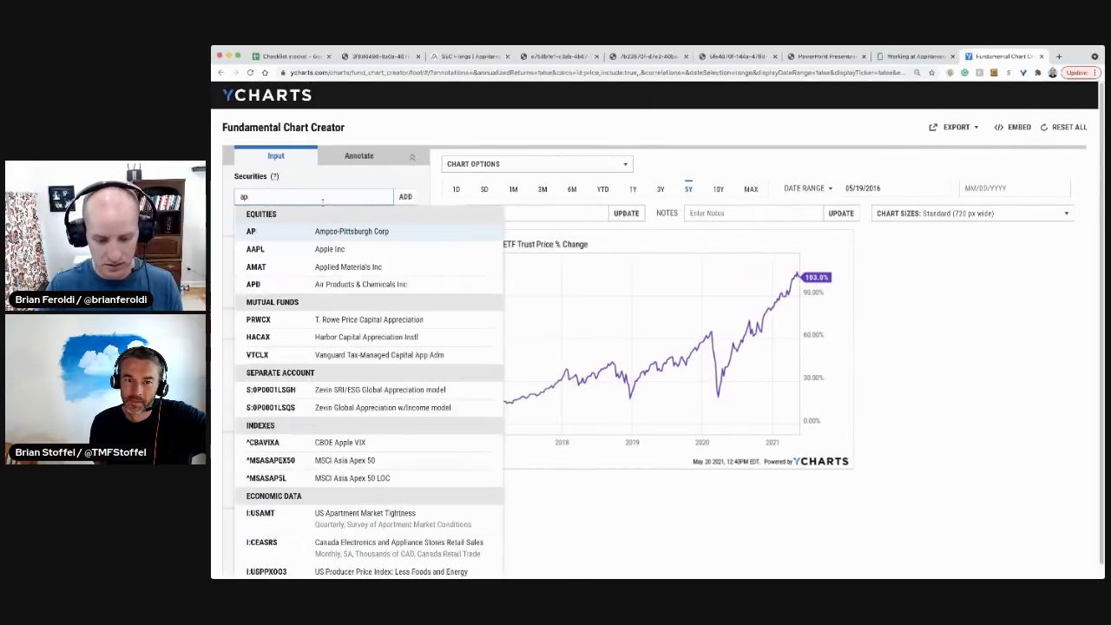
text(ph)
click(346, 230)
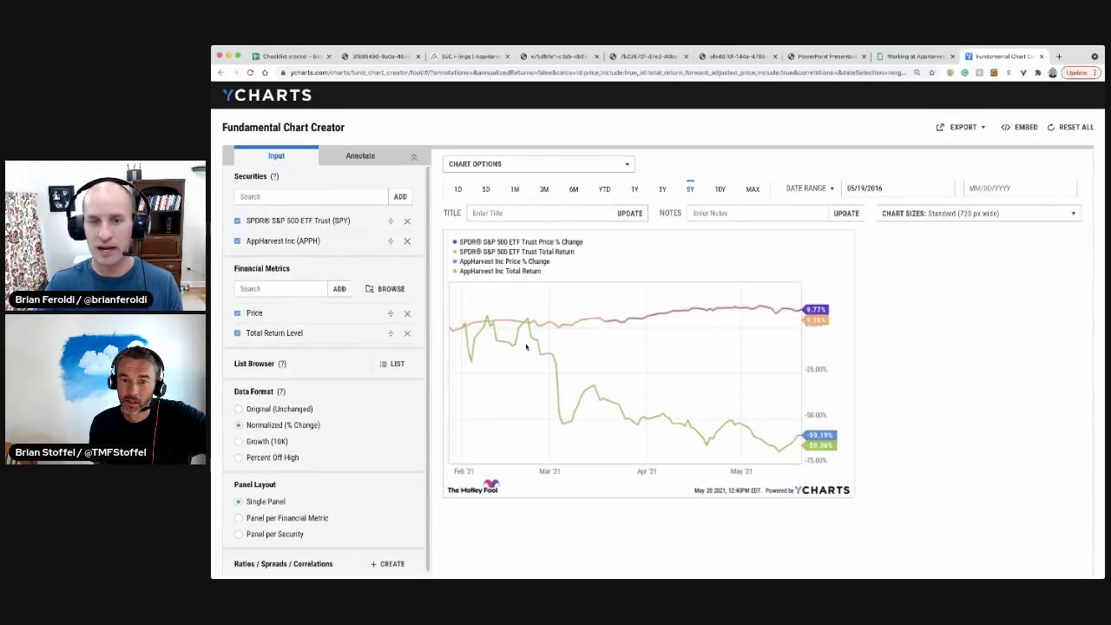
click(407, 333)
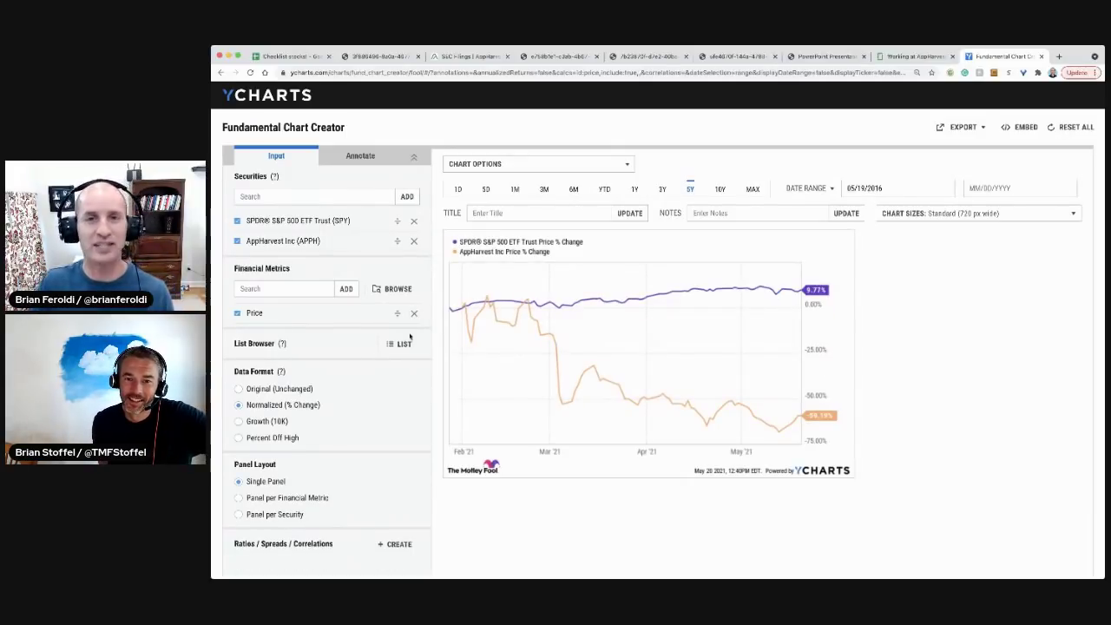
- Compare APPH's price chart with the S&P 500, and score APPH 0 for 5-year performance and 0 for shareholder friendly actions in the checklist
click(314, 57)
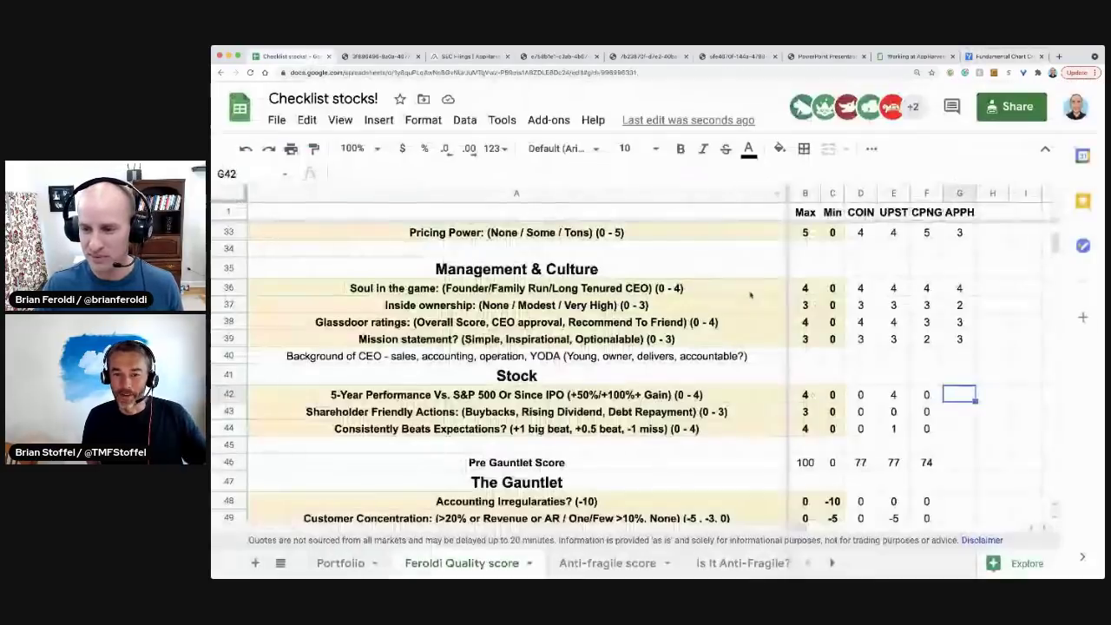
click(1002, 56)
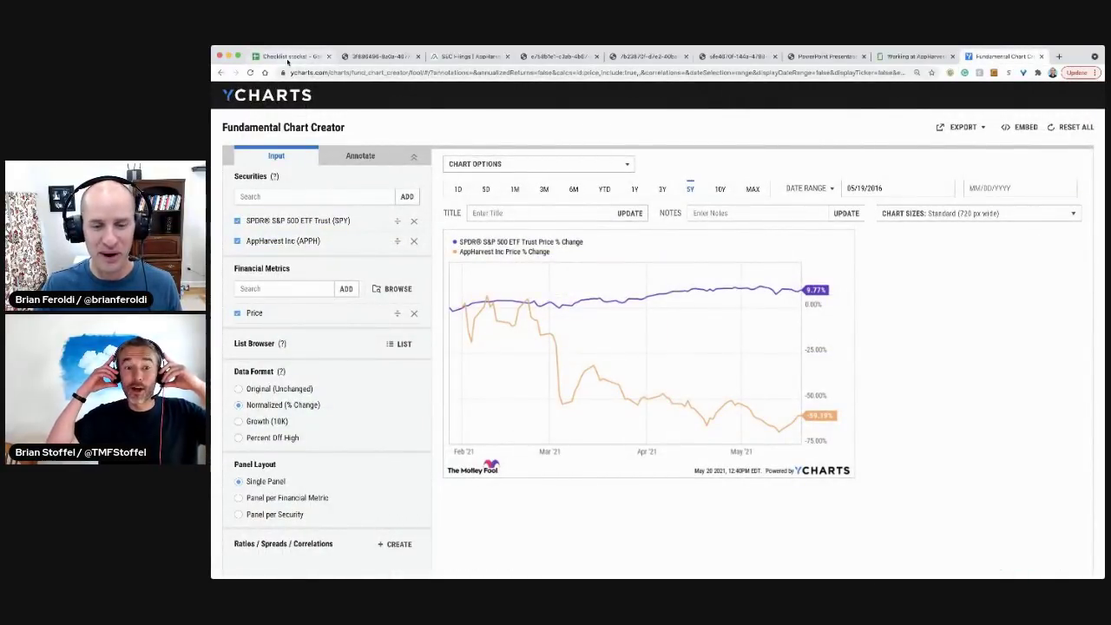
click(287, 57)
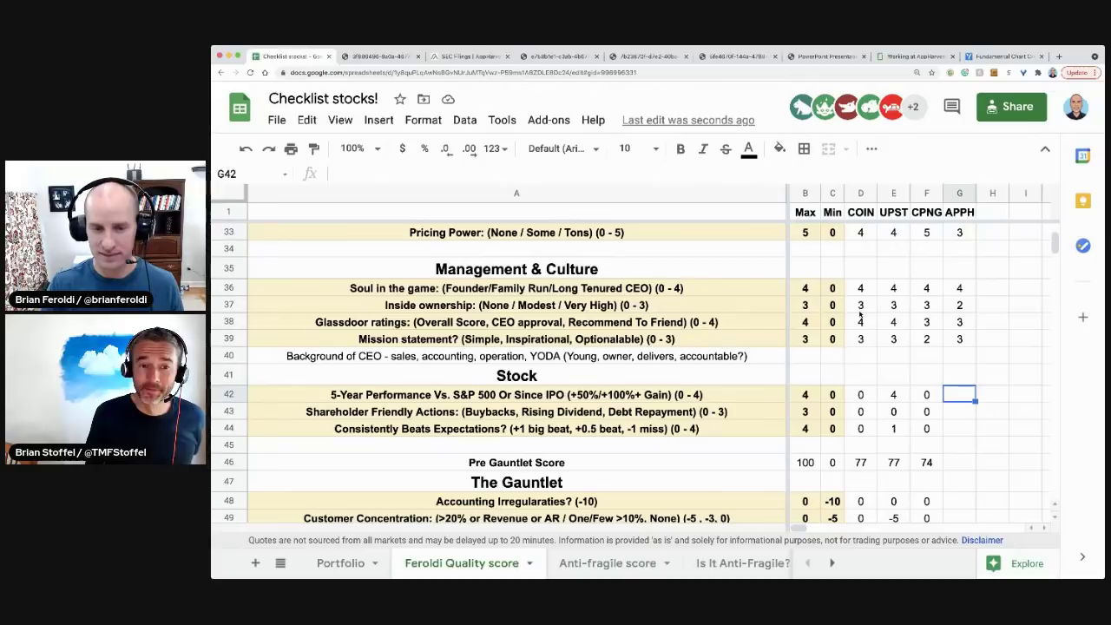
text(0)
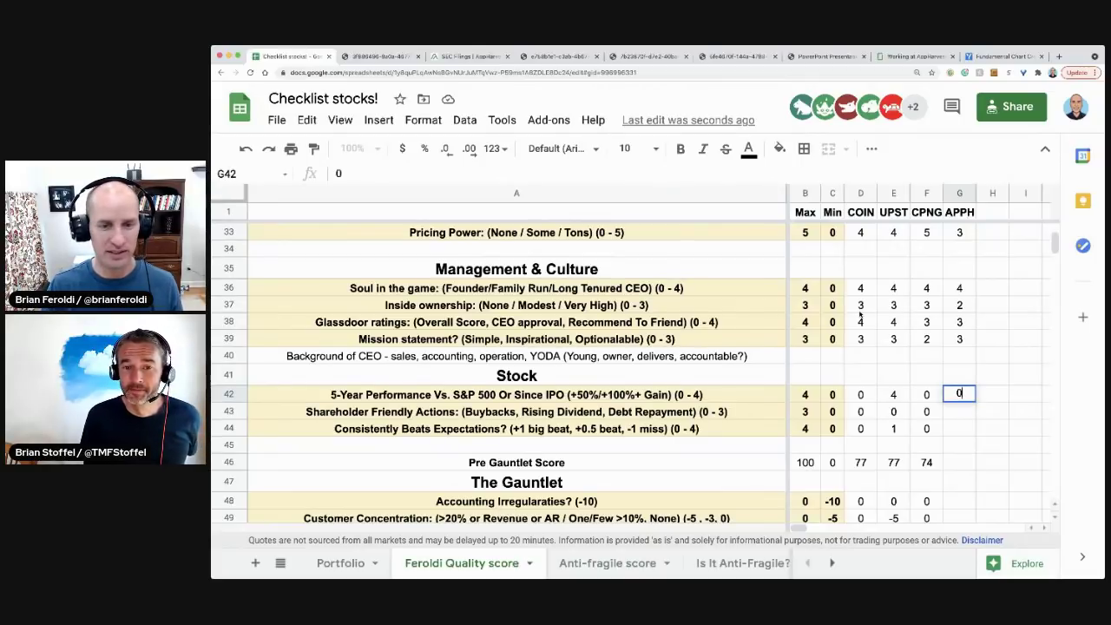
key(Return)
text(0)
key(Return)
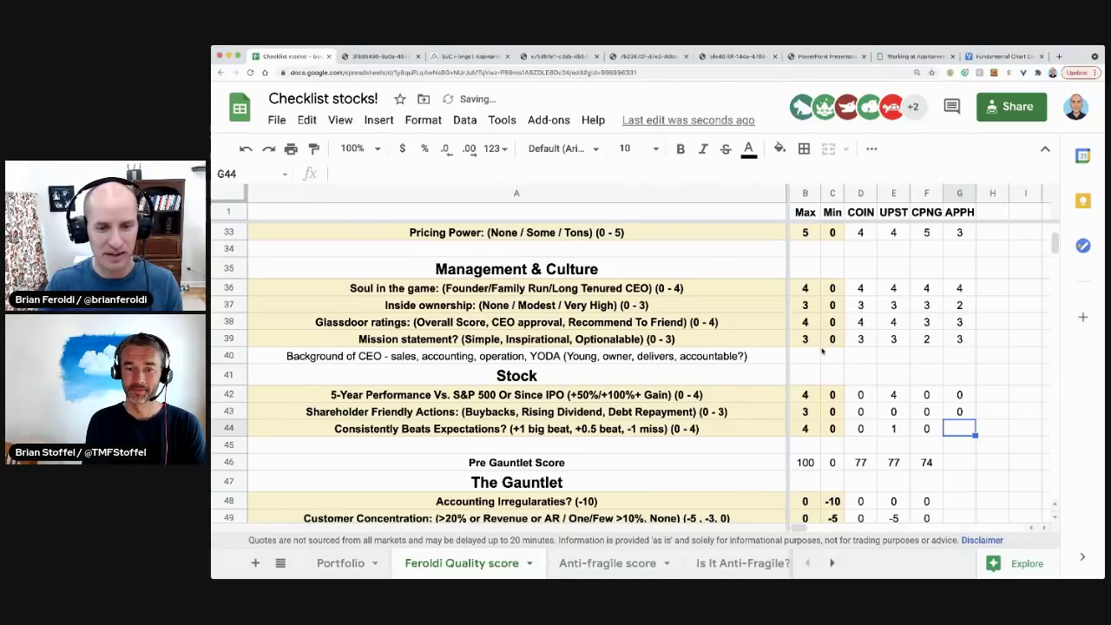
- Search the web for "apph stock" in a new browser tab and examine AppHarvest's earnings history on Yahoo Finance's analysis page
click(1057, 56)
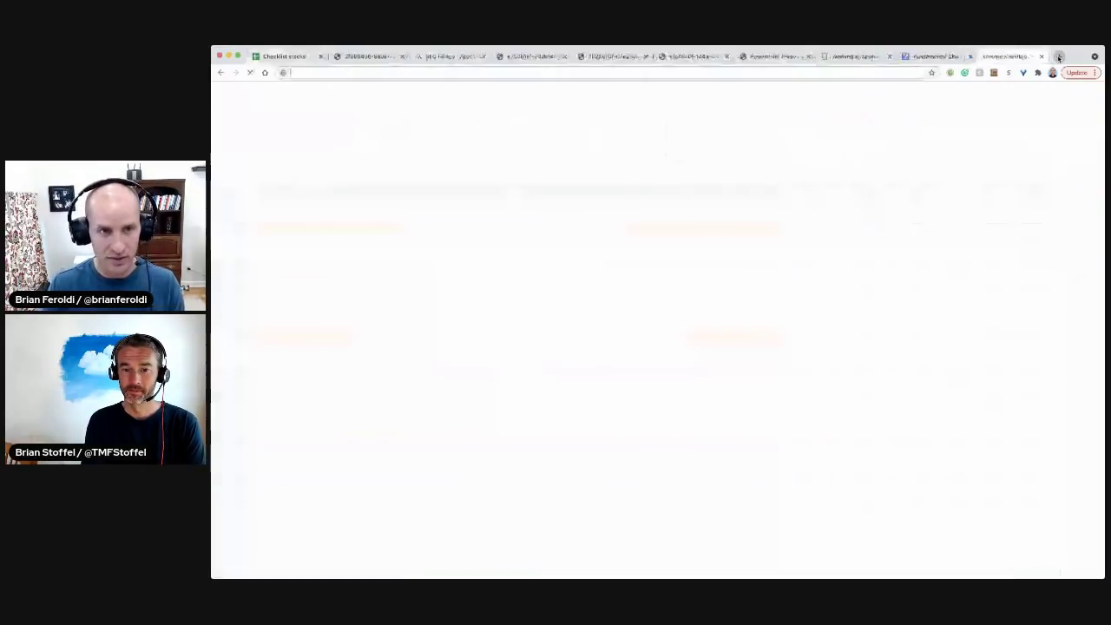
text(apph stock)
key(Return)
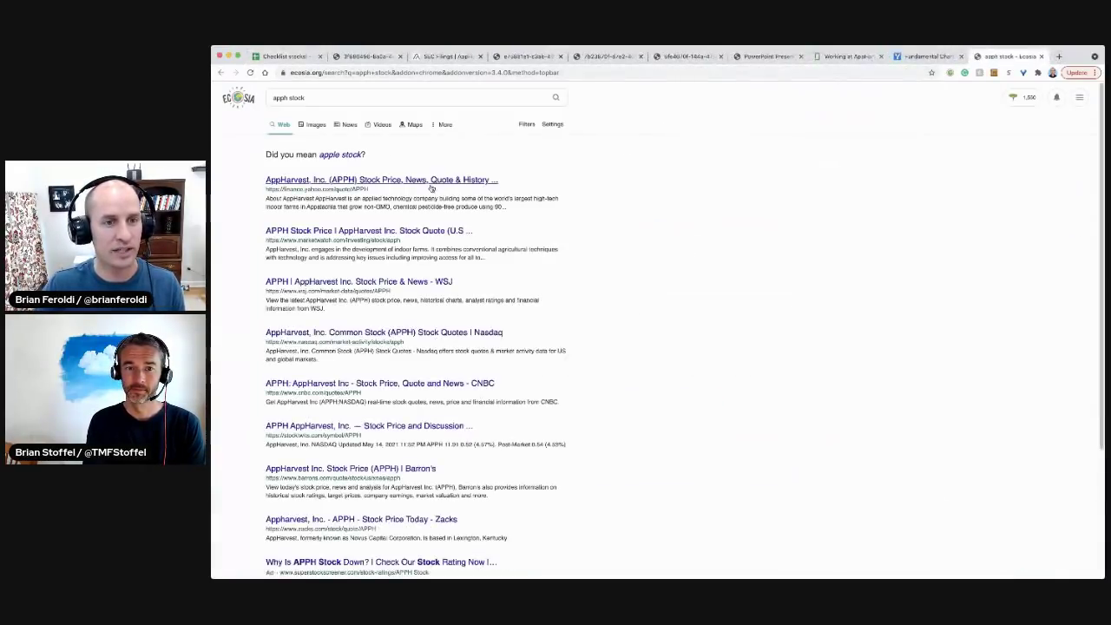
click(400, 182)
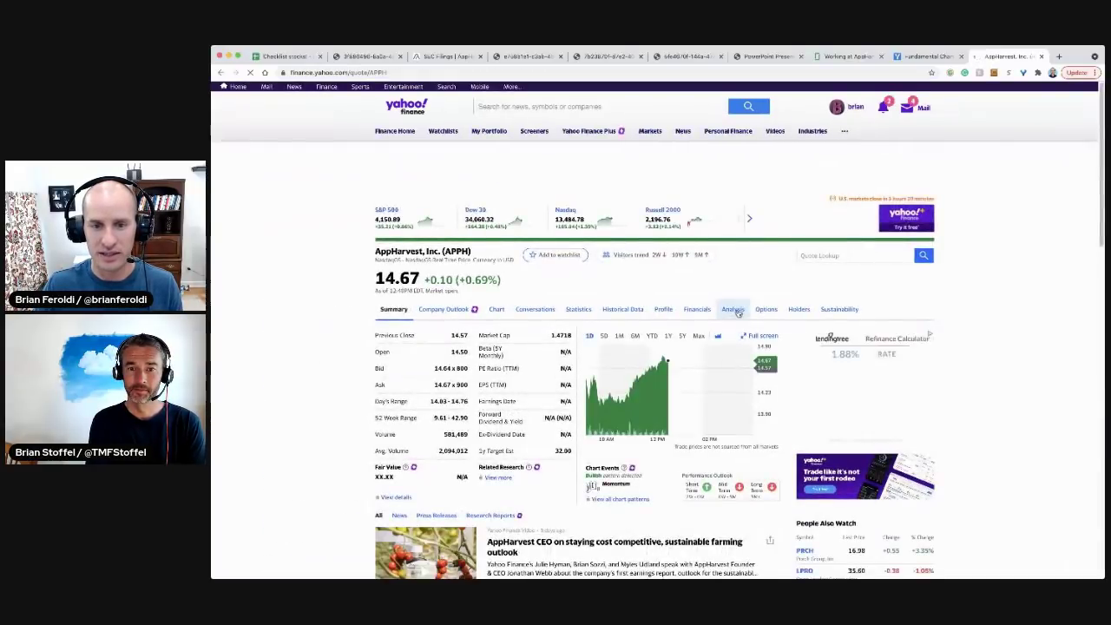
click(732, 310)
scroll(711, 356, down, 5)
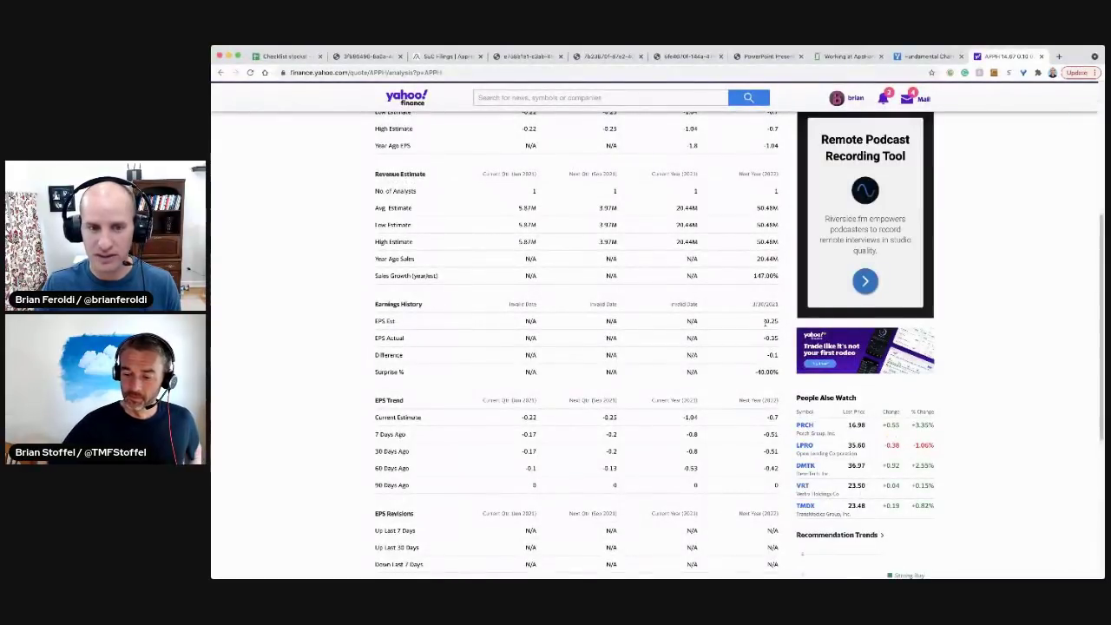
drag(768, 321, 771, 371)
click(771, 337)
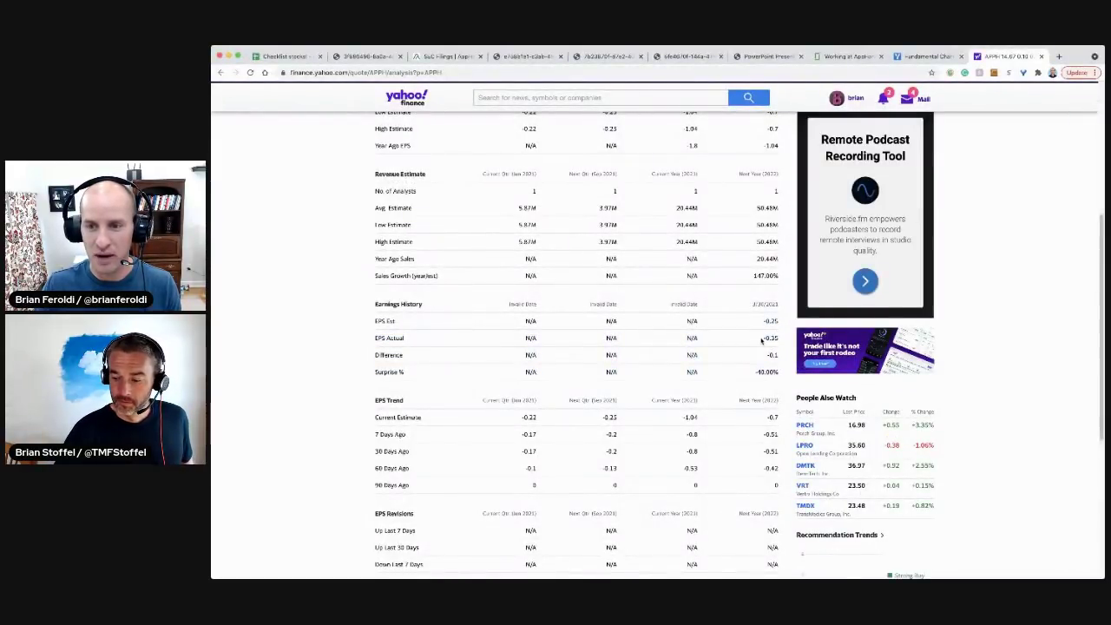
scroll(769, 334, up, 1)
- Score APPH 0 for consistently beating expectations in the checklist, and extend the Pre Gauntlet Score formula from CPNG to APPH
key(ctrl+1)
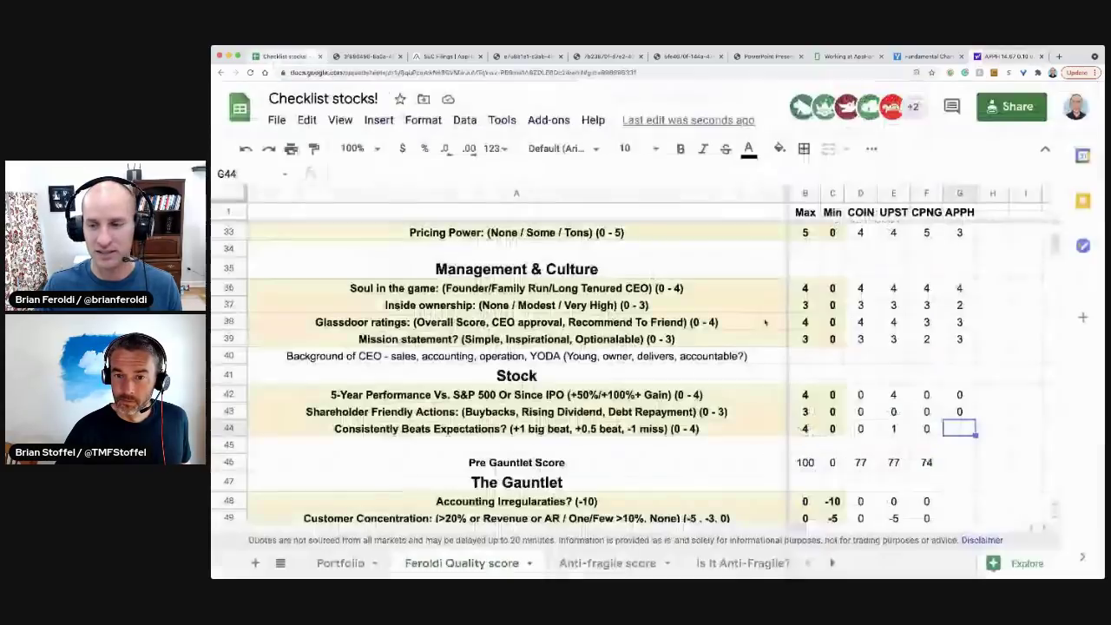
text(0)
key(Return)
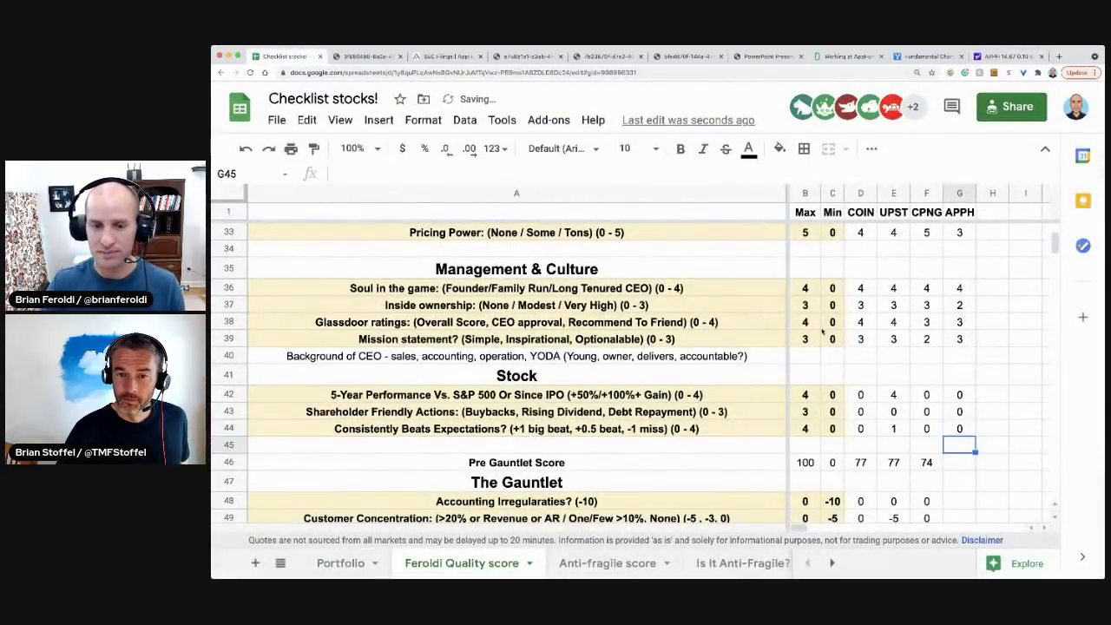
click(930, 466)
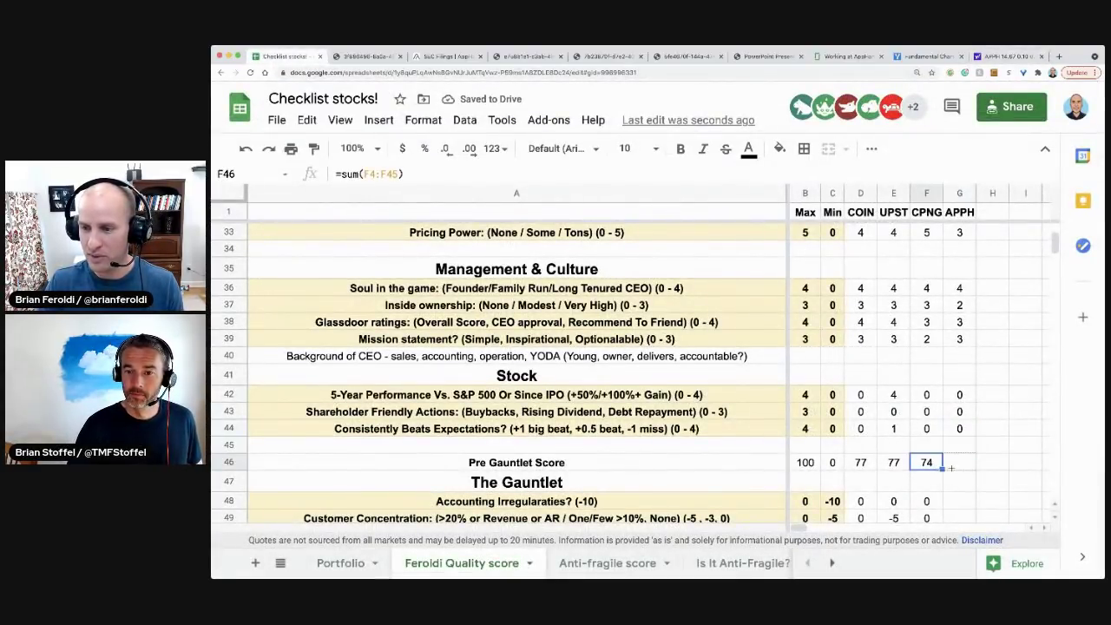
drag(941, 469, 962, 466)
- In The Gauntlet section, score APPH 0 for accounting irregularities and -5 for customer concentration
scroll(1003, 417, down, 2)
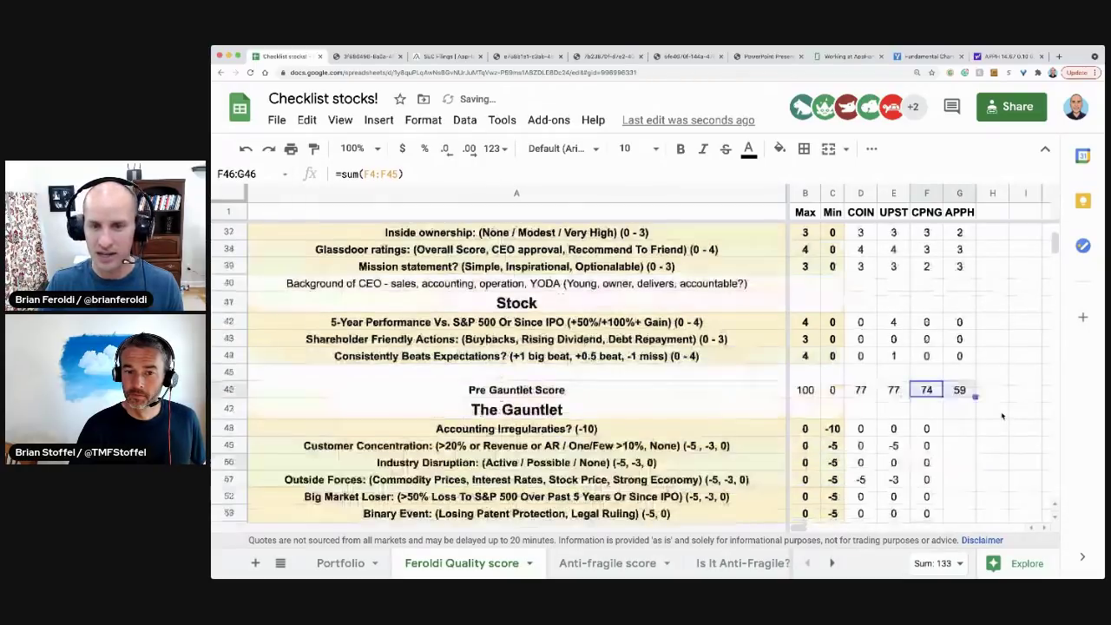
scroll(1002, 417, down, 1)
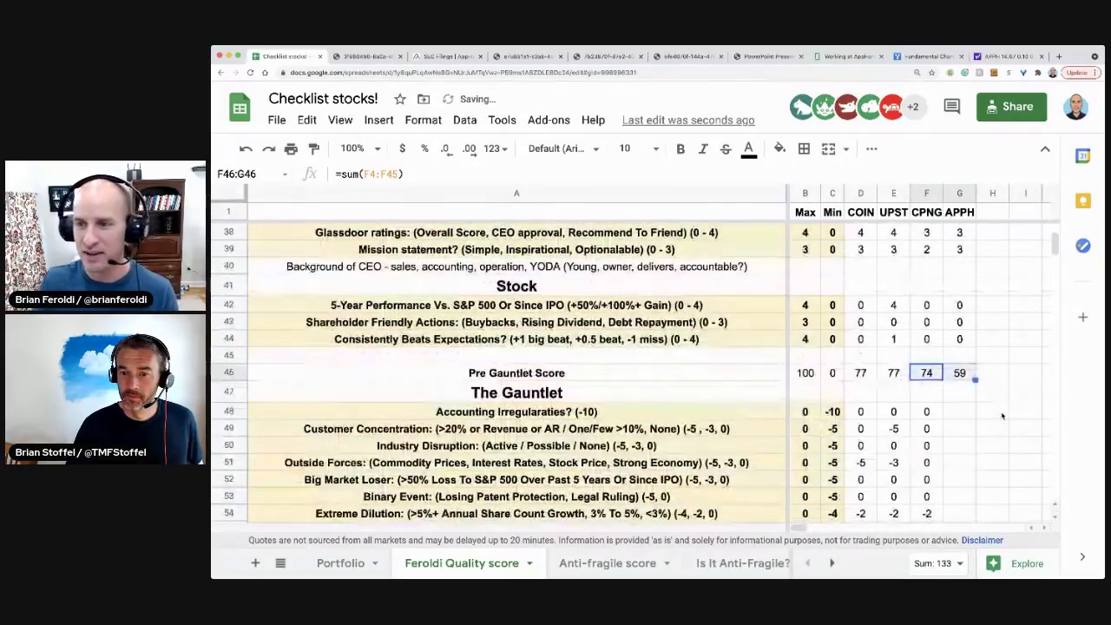
scroll(980, 327, down, 6)
scroll(981, 327, up, 2)
click(958, 288)
text(0)
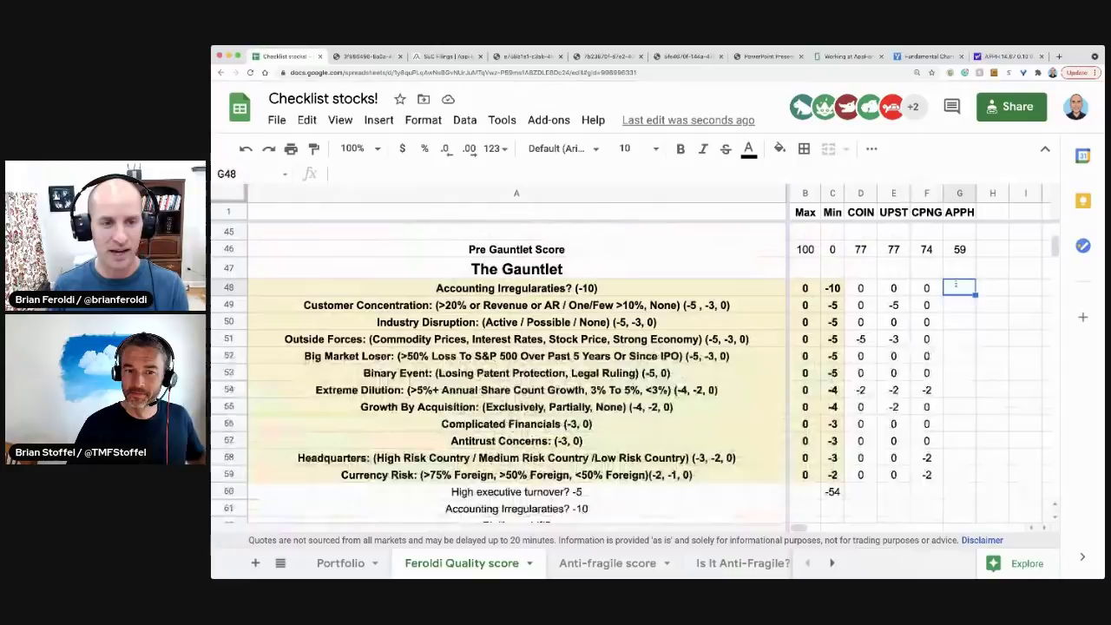
key(Return)
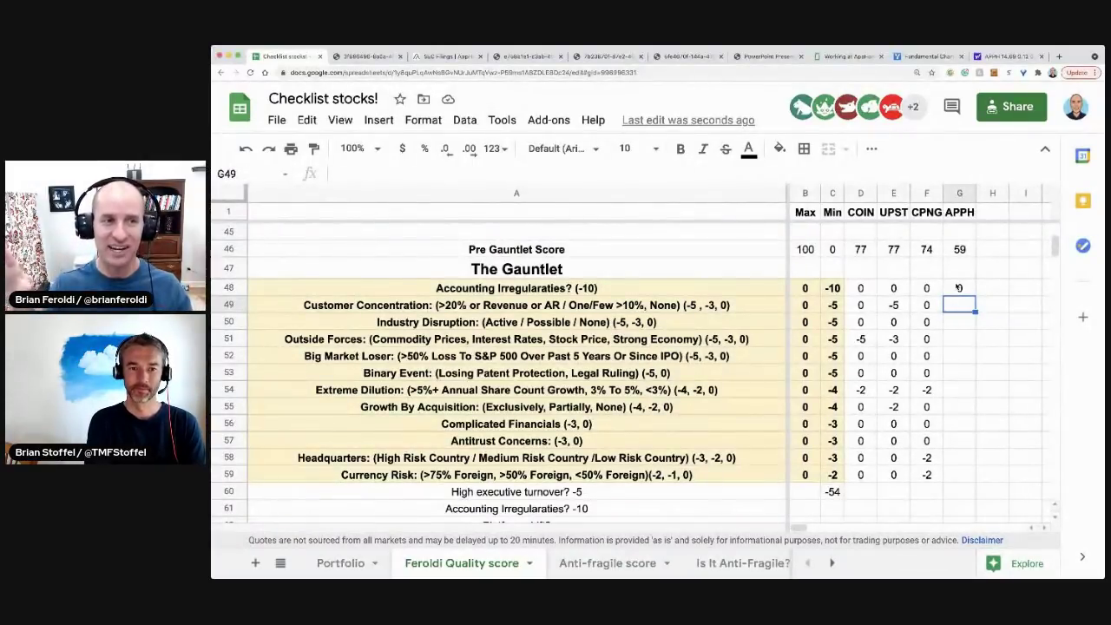
text(-5)
key(Return)
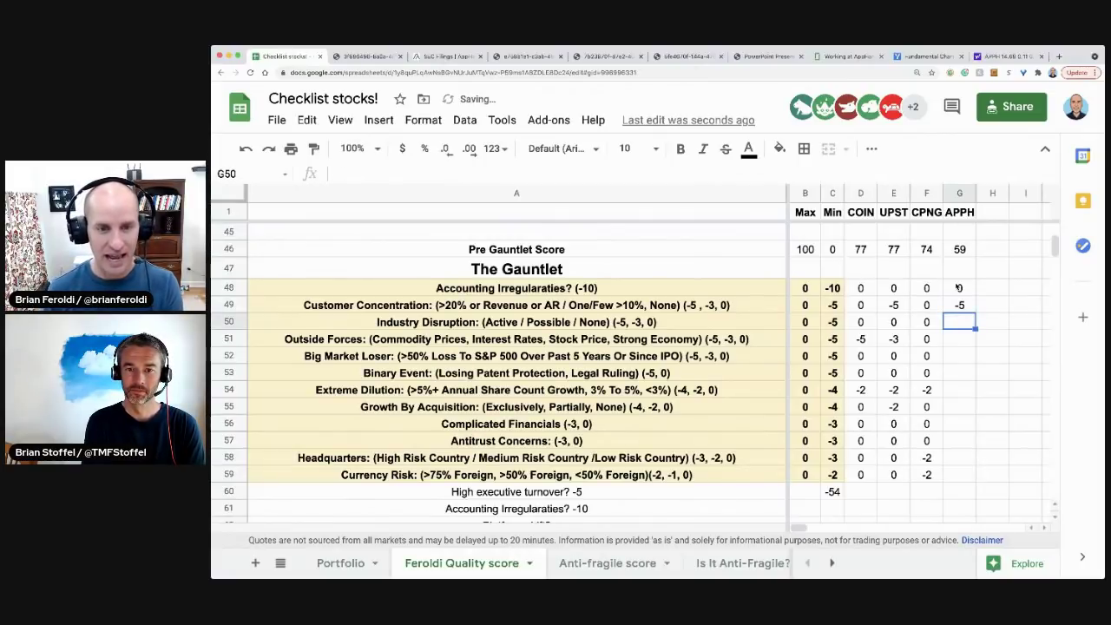
- Score APPH 0 each for industry disruption, outside forces, big market loser and binary event
text(0)
key(Return)
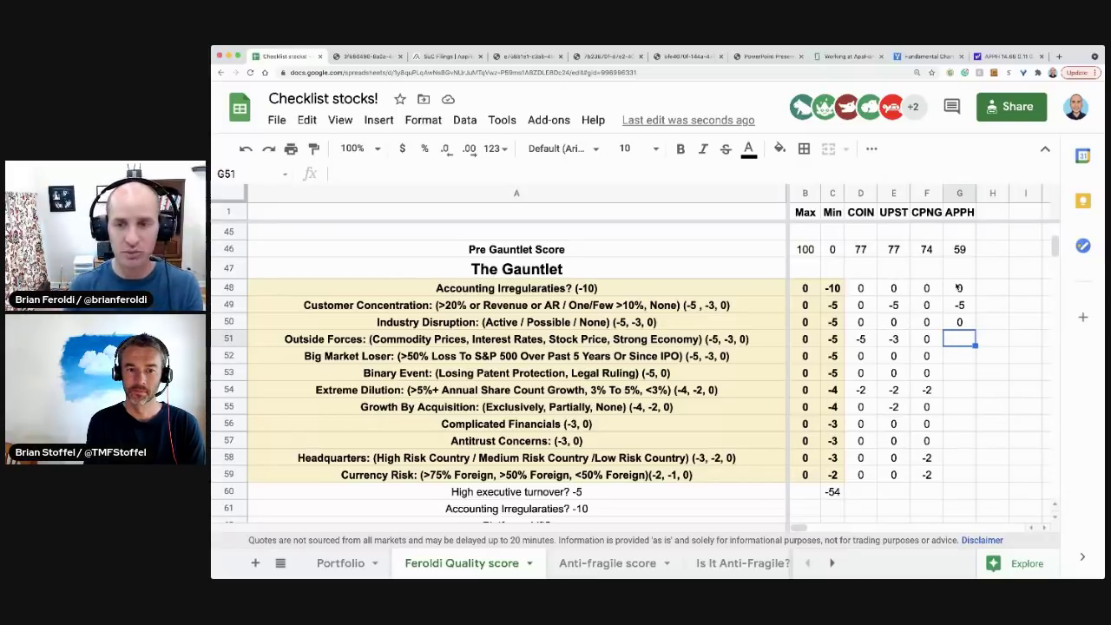
text(0)
key(Return)
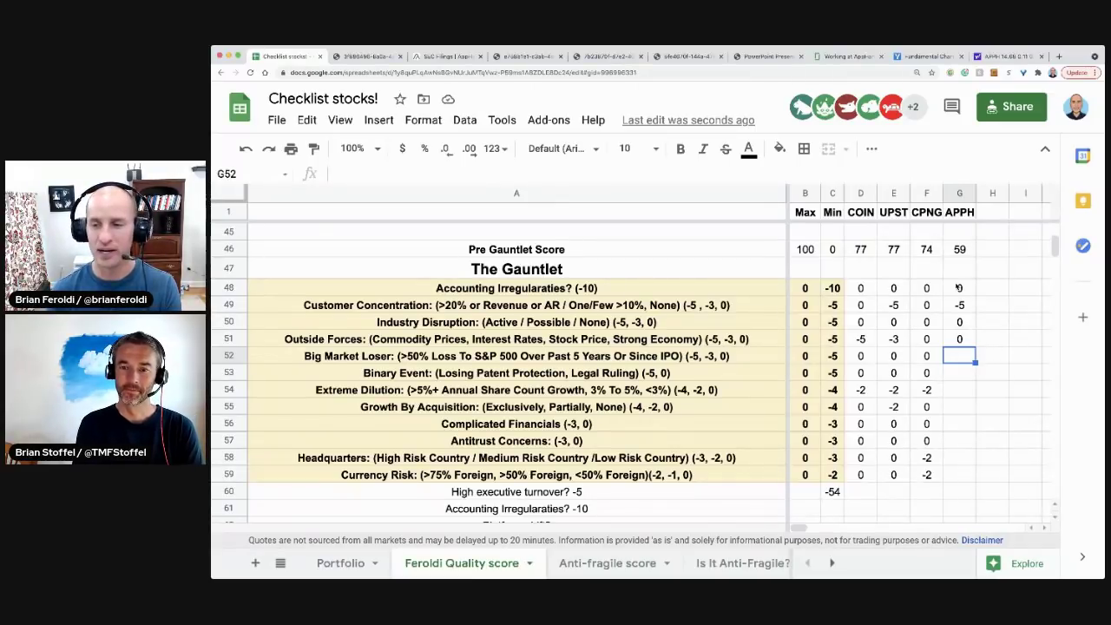
text(0)
key(Return)
text(0)
key(Return)
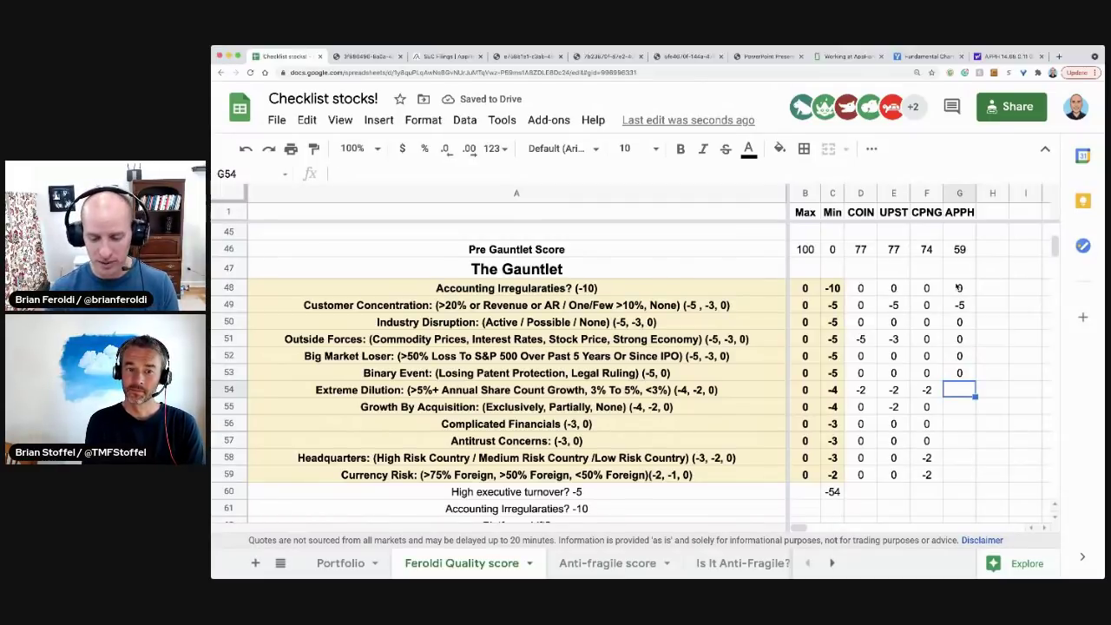
- Score APPH -2 for extreme dilution and 0 for growth by acquisition
text(-2)
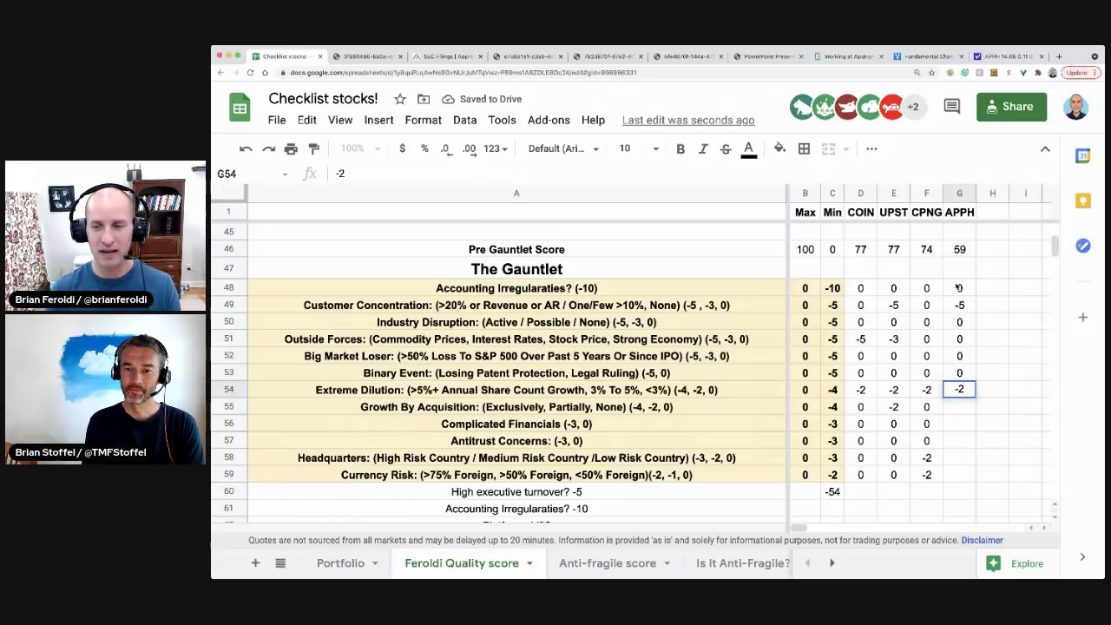
key(Return)
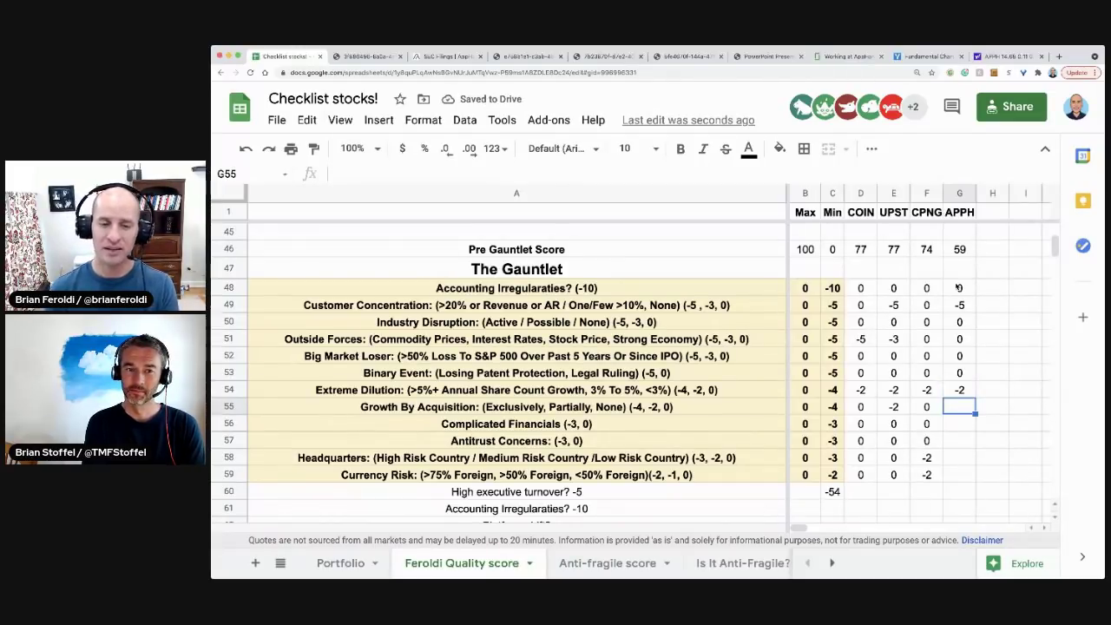
text(0)
key(Return)
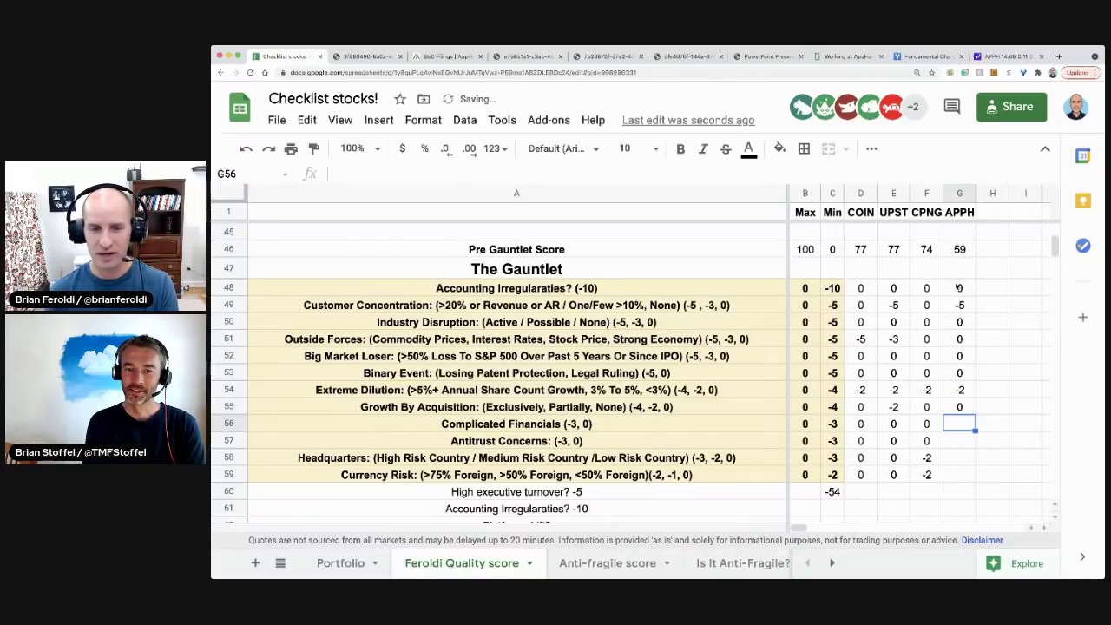
- Score APPH 0 each for complicated financials, antitrust concerns, headquarters and currency risk
text(0)
key(Return)
text(0)
key(Return)
text(0)
key(Return)
text(0)
key(Return)
- Extend the overall score formula in row 2 from CPNG to the APPH column
scroll(972, 260, up, 15)
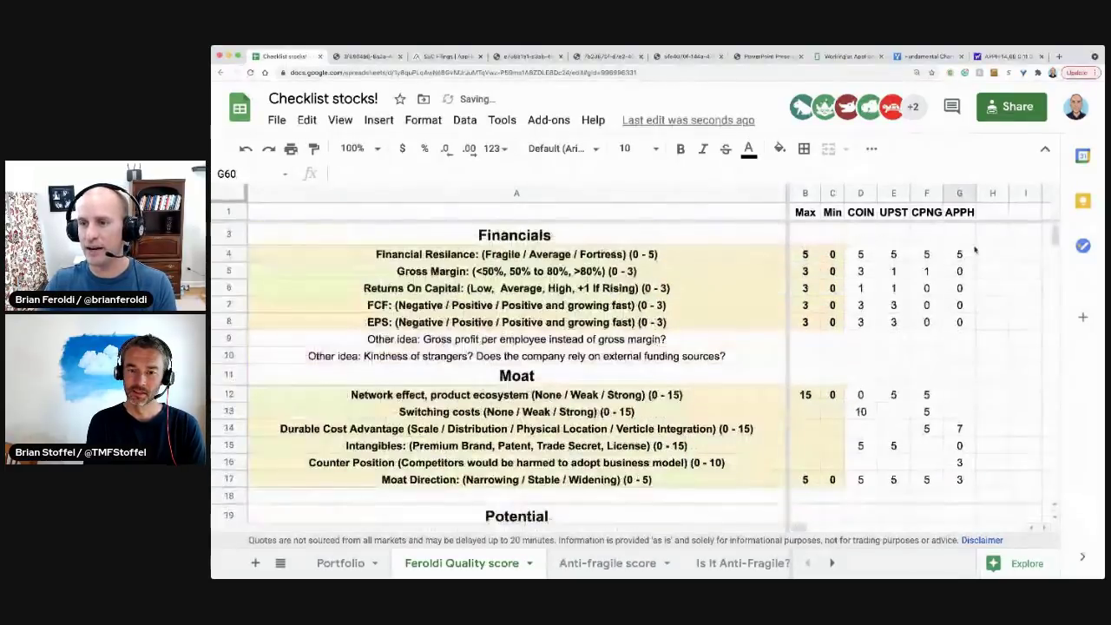
scroll(971, 250, up, 1)
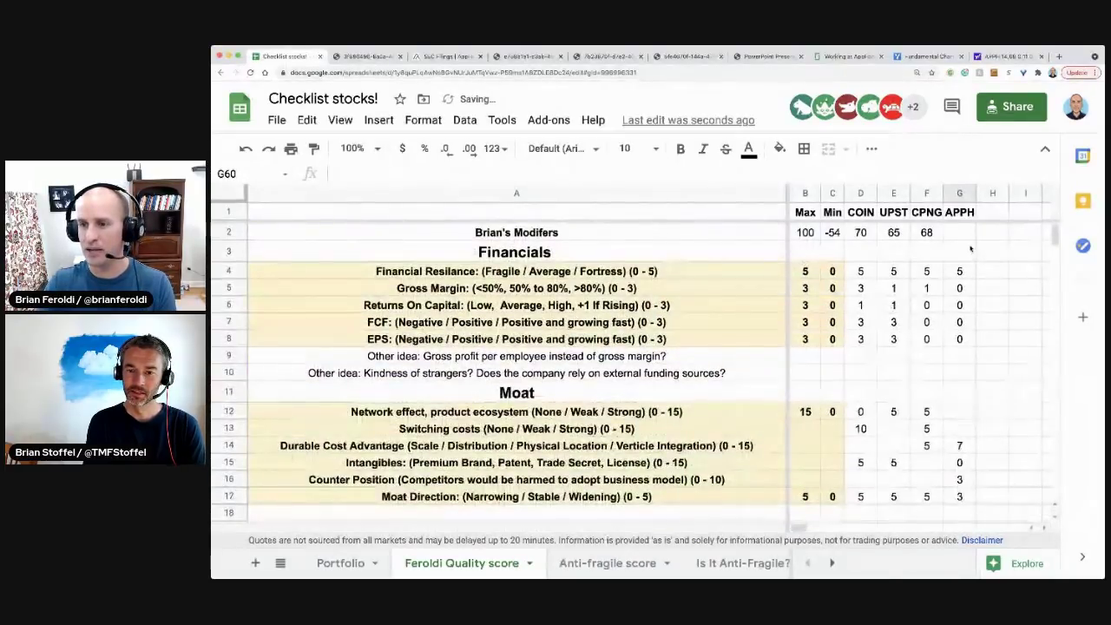
click(926, 233)
drag(941, 240, 959, 236)
click(965, 257)
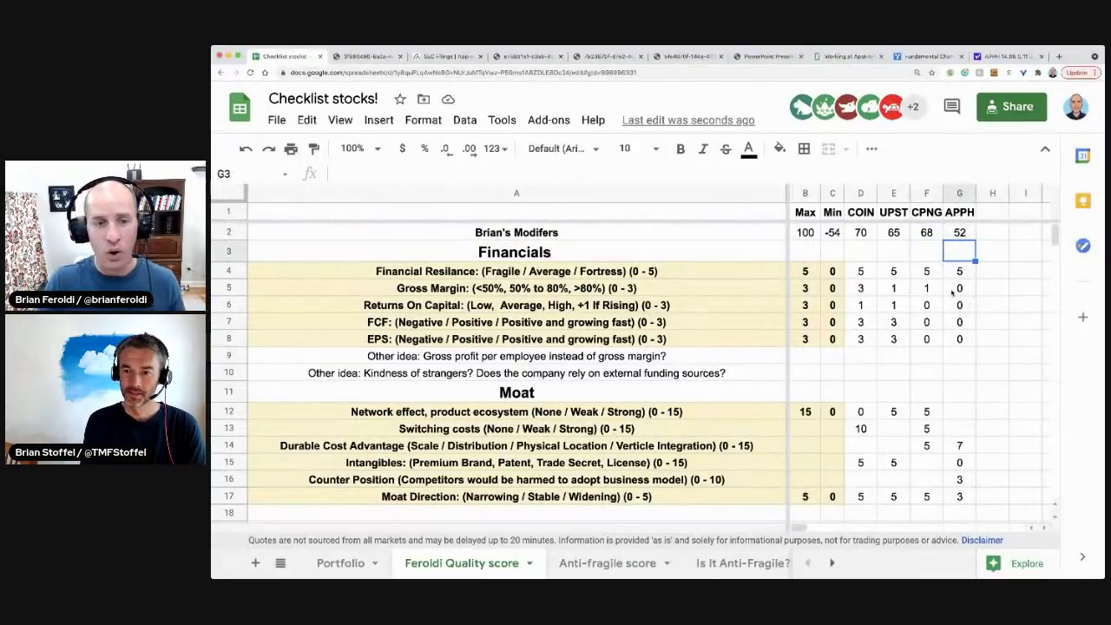
- Review APPH's scores across all sections of the sheet, from the financials and stock criteria through the Pre Gauntlet Score and The Gauntlet
drag(952, 293, 959, 340)
click(956, 373)
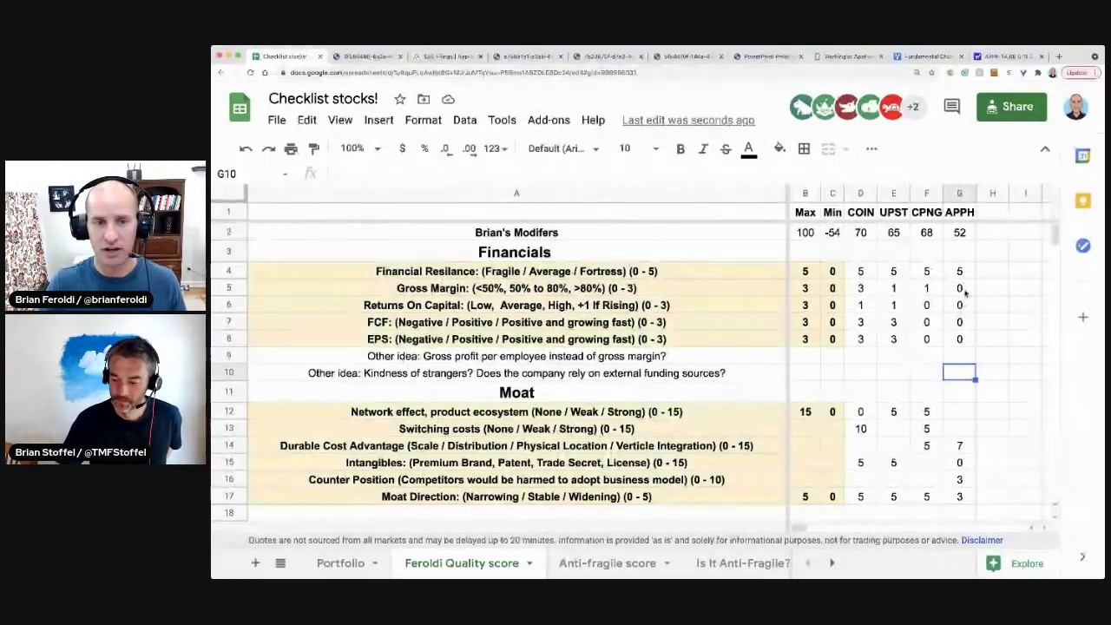
drag(960, 288, 963, 338)
scroll(965, 343, down, 2)
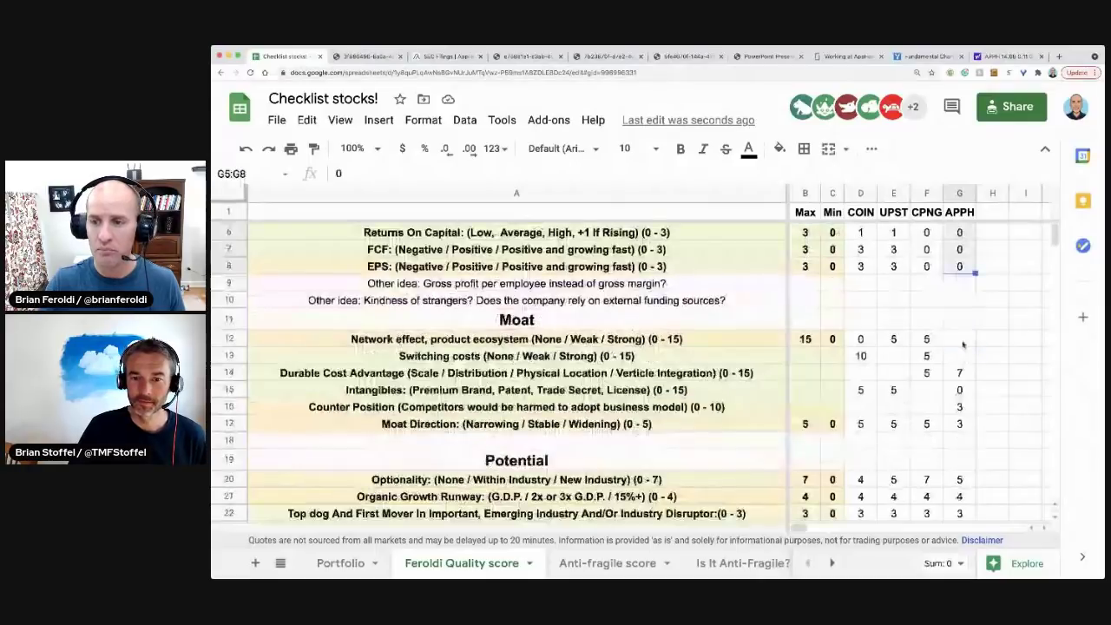
scroll(971, 358, down, 2)
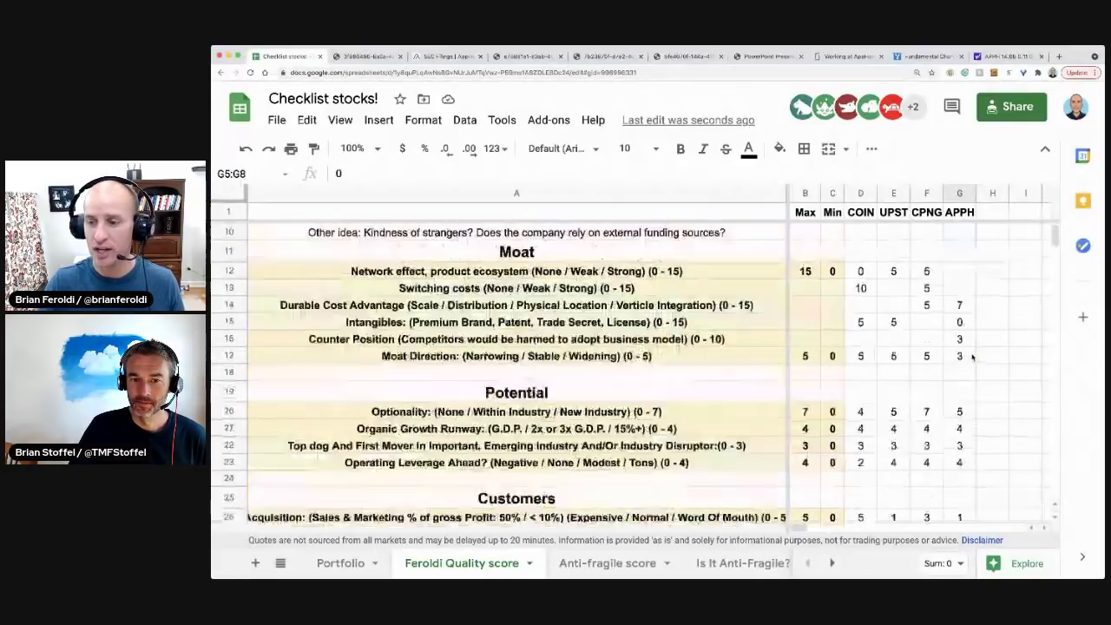
scroll(950, 312, down, 3)
scroll(933, 288, down, 2)
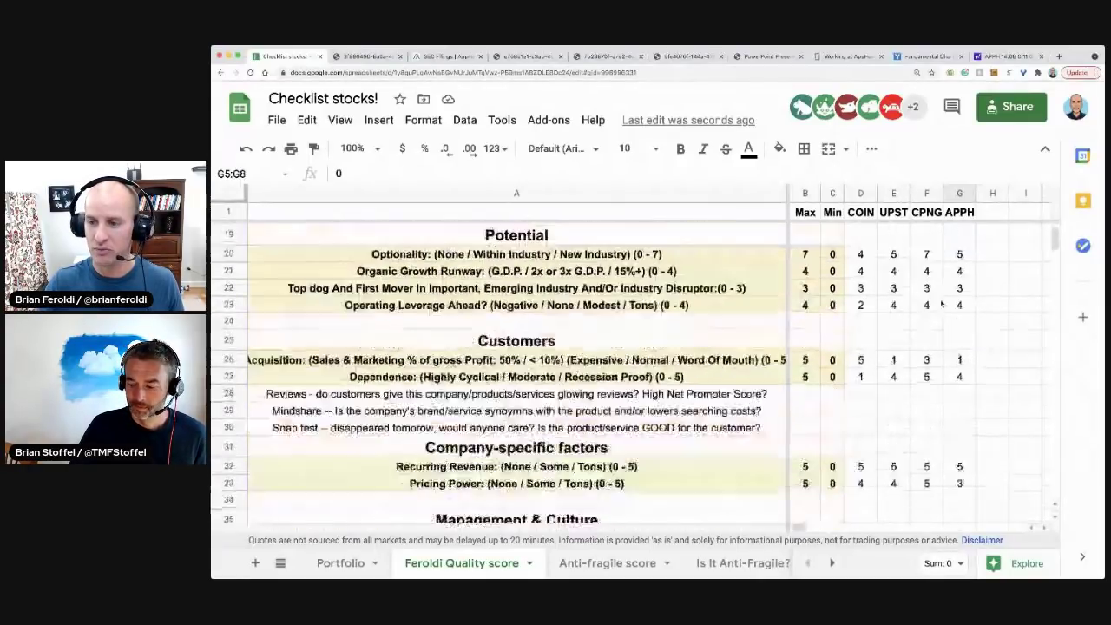
scroll(953, 471, down, 4)
drag(958, 451, 961, 499)
scroll(962, 499, down, 3)
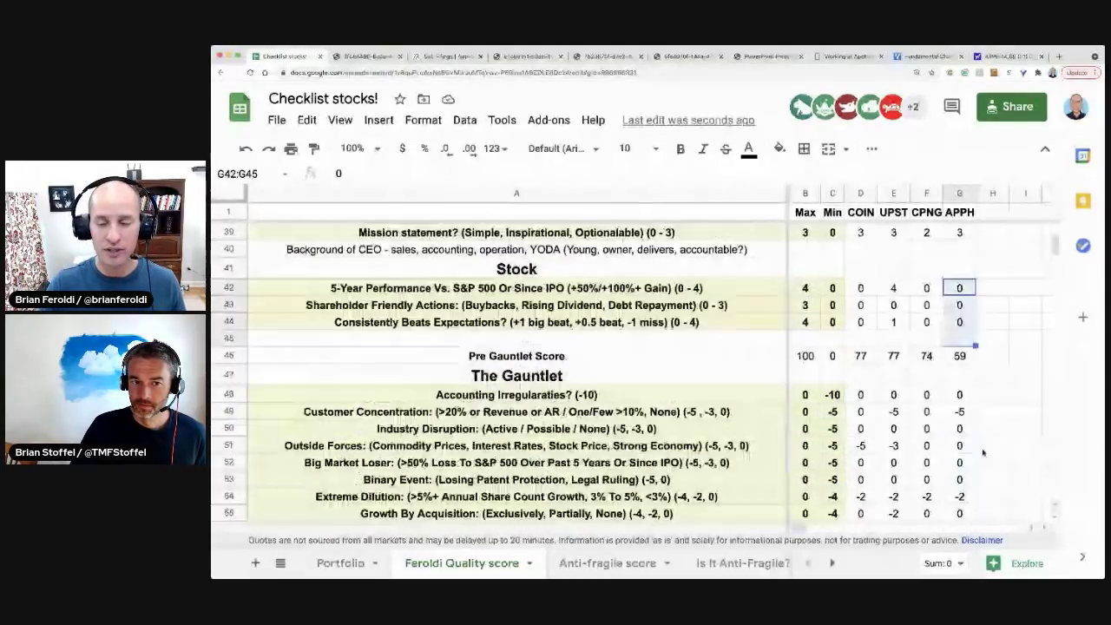
click(961, 357)
scroll(946, 504, down, 3)
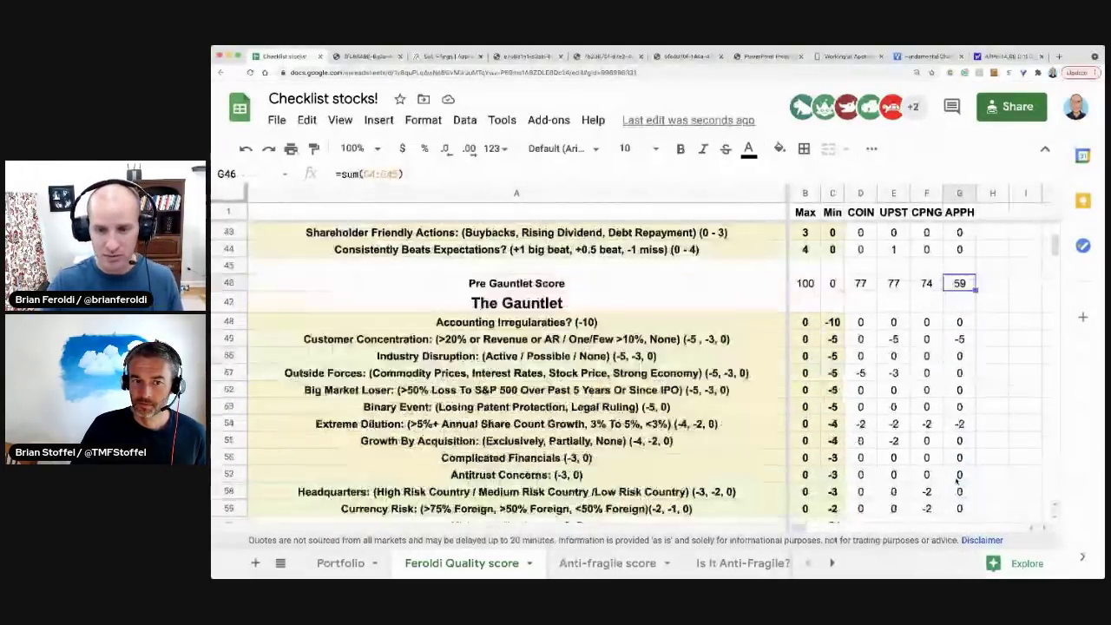
scroll(956, 479, up, 15)
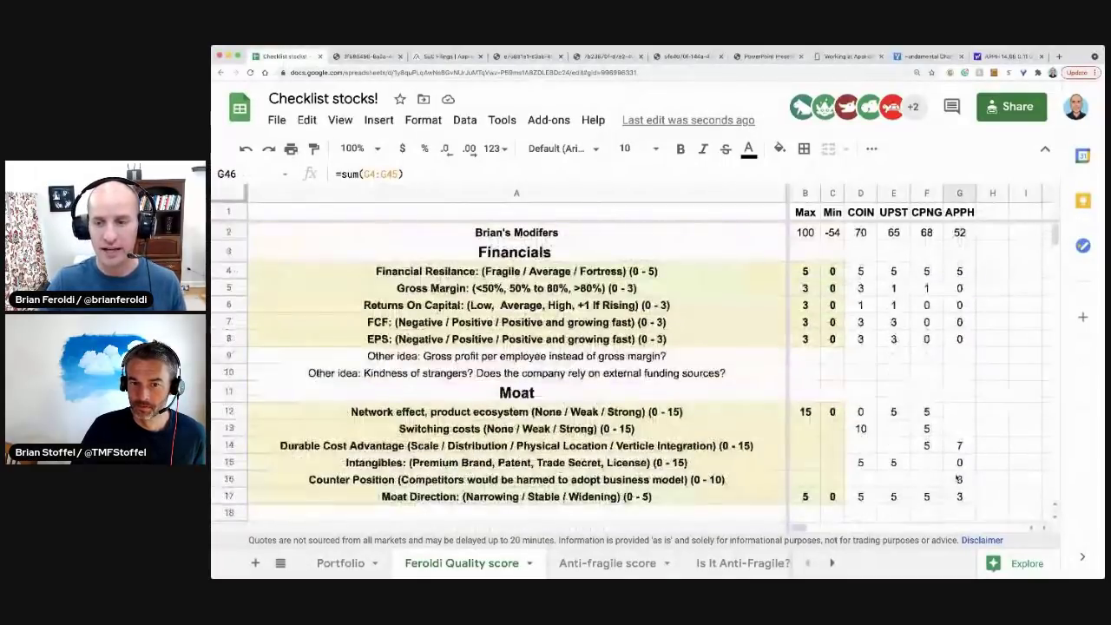
- Open the Anti-fragile score sheet of the checklist
click(610, 564)
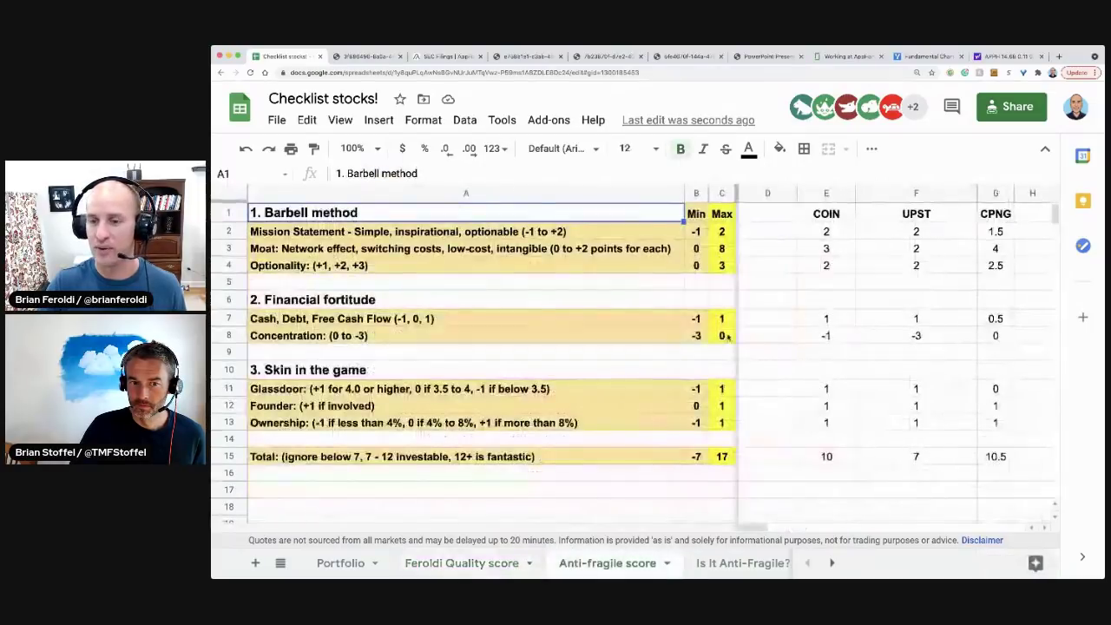
- Add an APPH column header in row 1 beside the CPNG column
scroll(772, 493, right, 5)
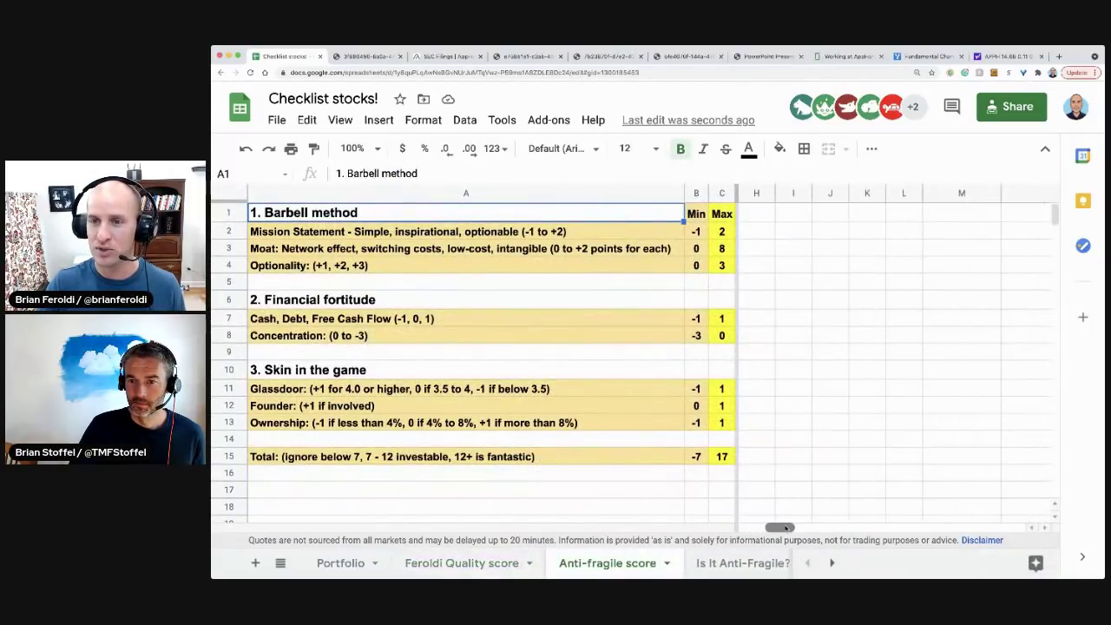
click(805, 214)
text(APPH)
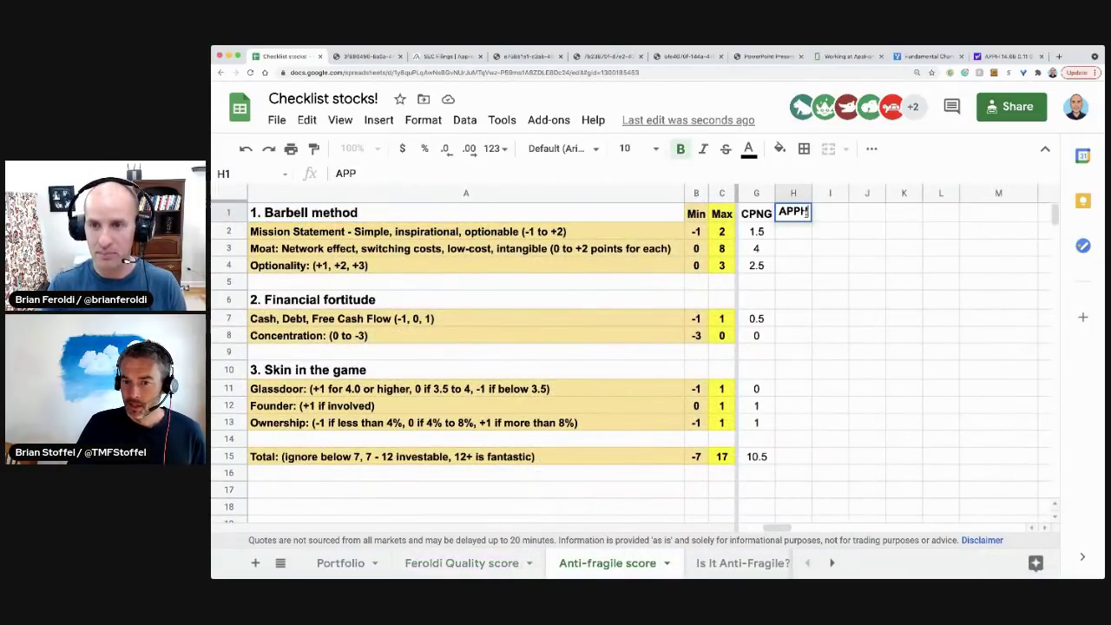
key(Return)
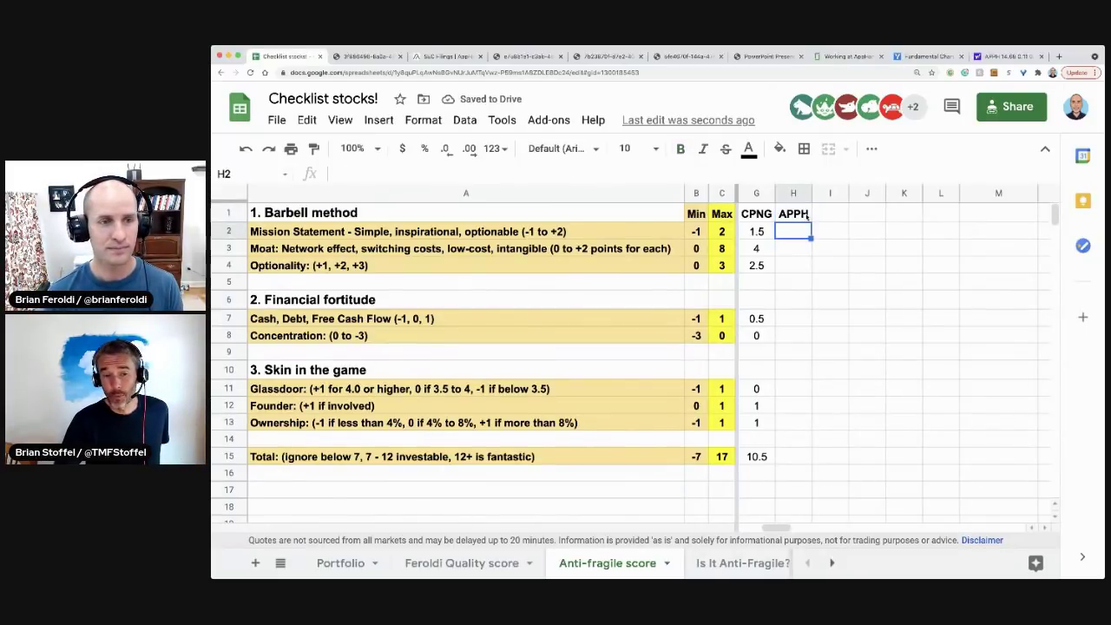
- Score APPH's Barbell method section with 1 for mission statement, 0.5 for moat and 2 for optionality
text(1)
key(Return)
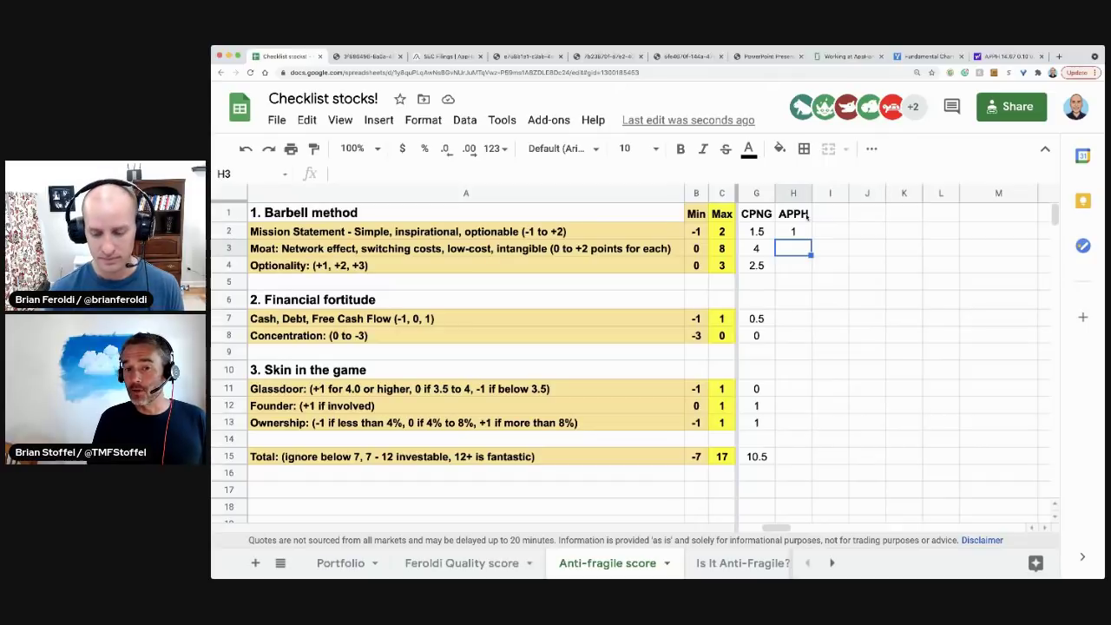
text(=)
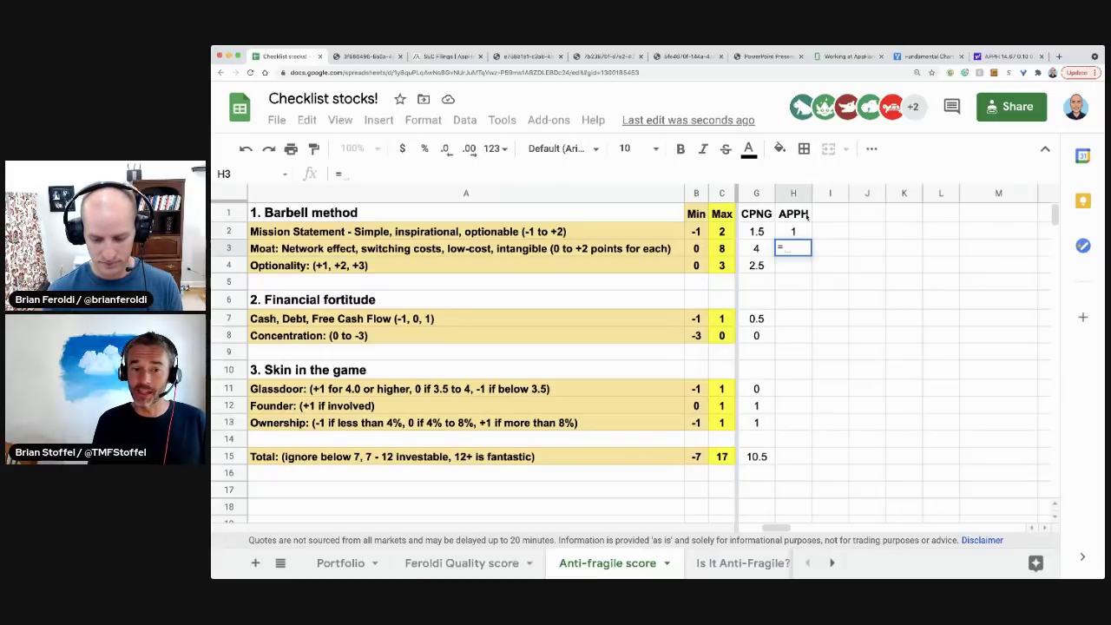
text(.5)
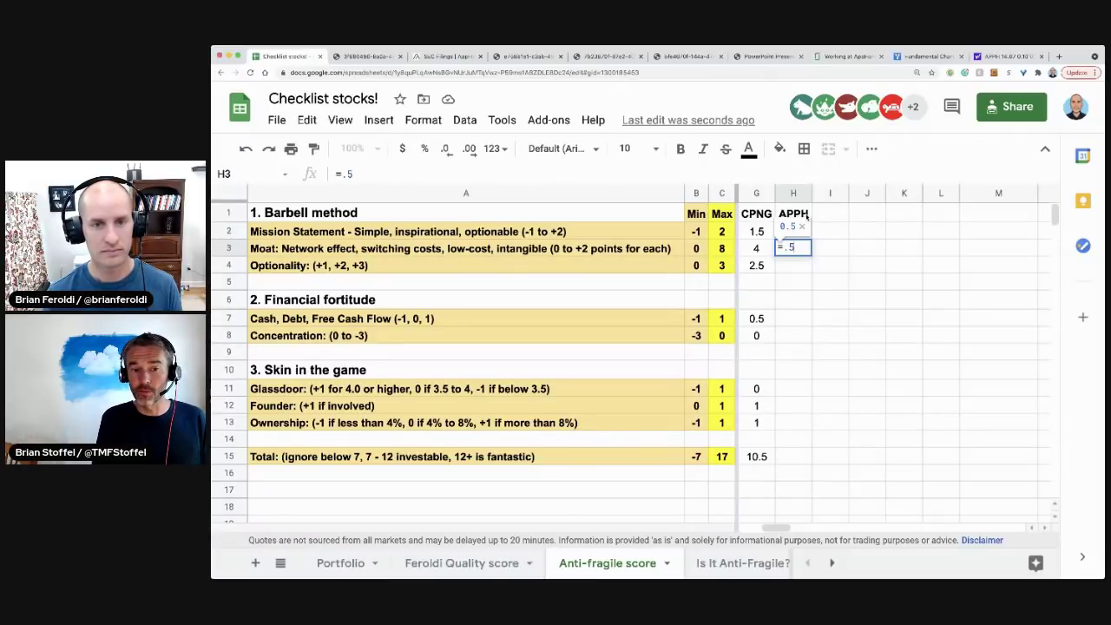
key(Return)
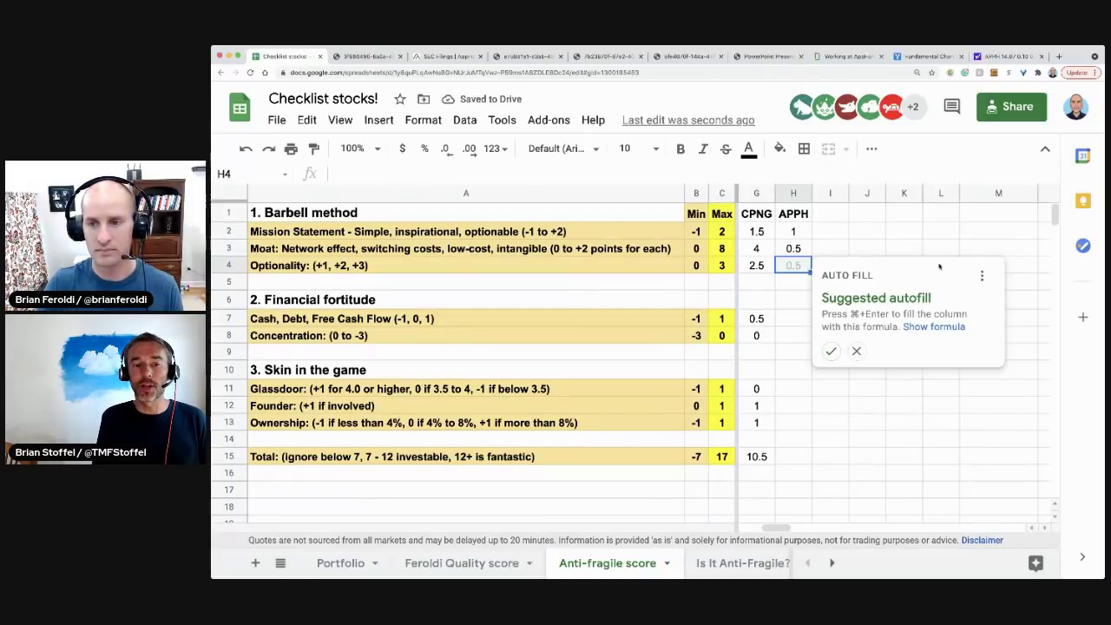
click(856, 350)
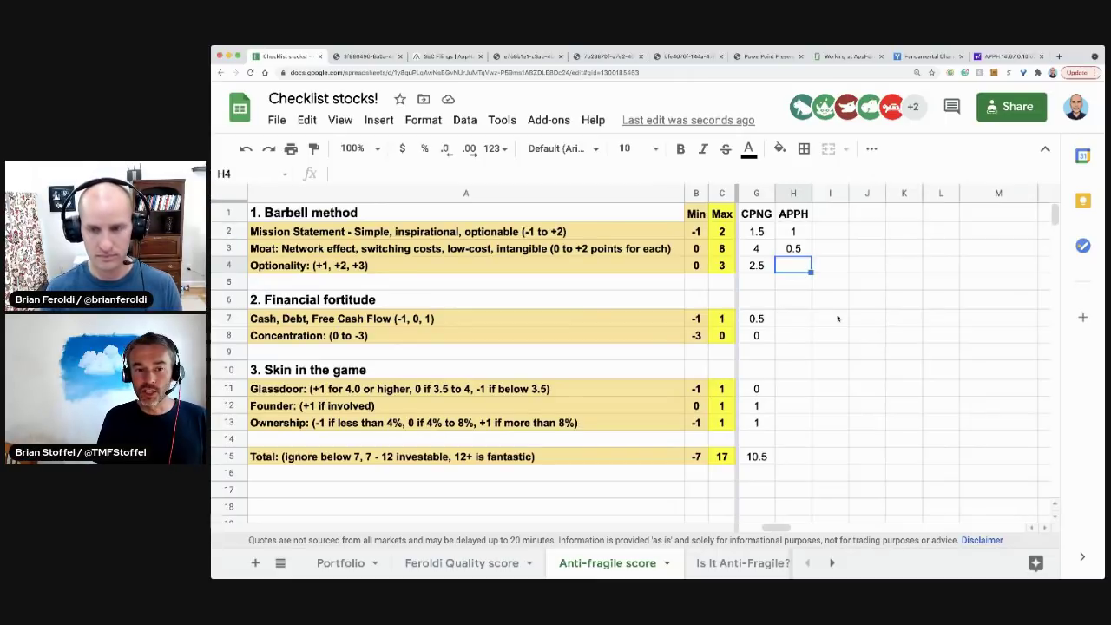
text(2)
key(Return)
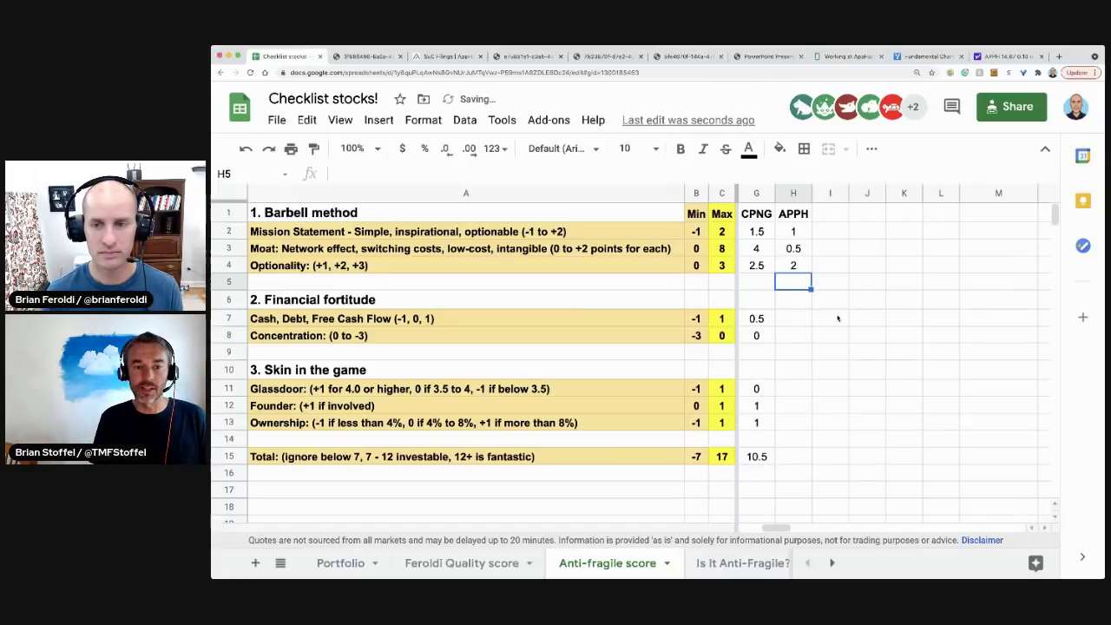
- Score APPH's Financial fortitude section with -1 for cash, debt and free cash flow and -1 for concentration
key(Down)
key(Down)
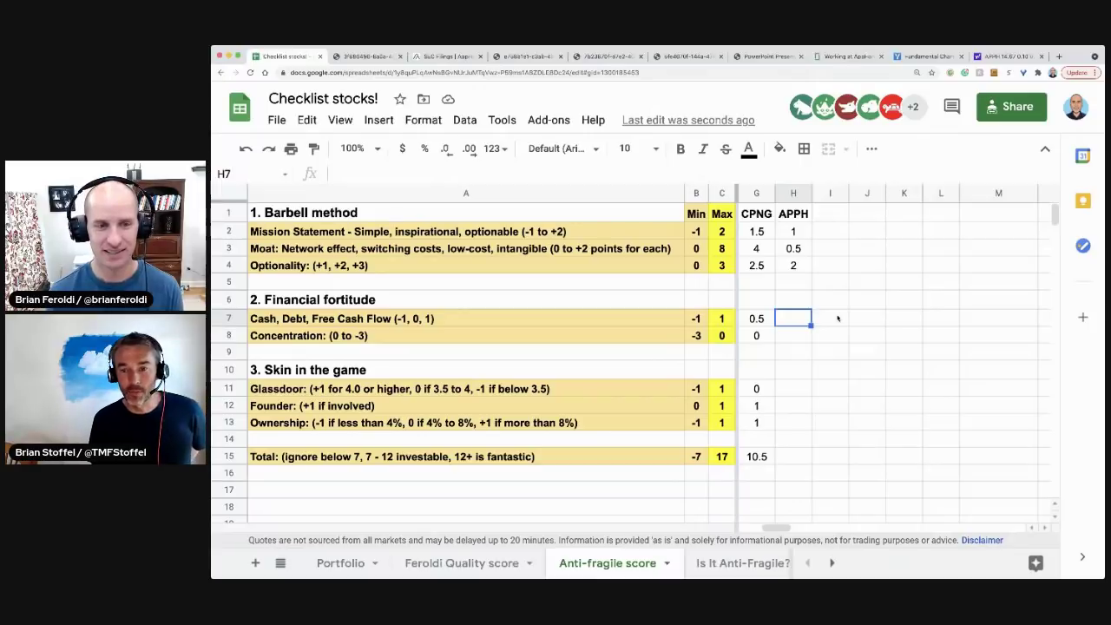
text(-1)
key(Return)
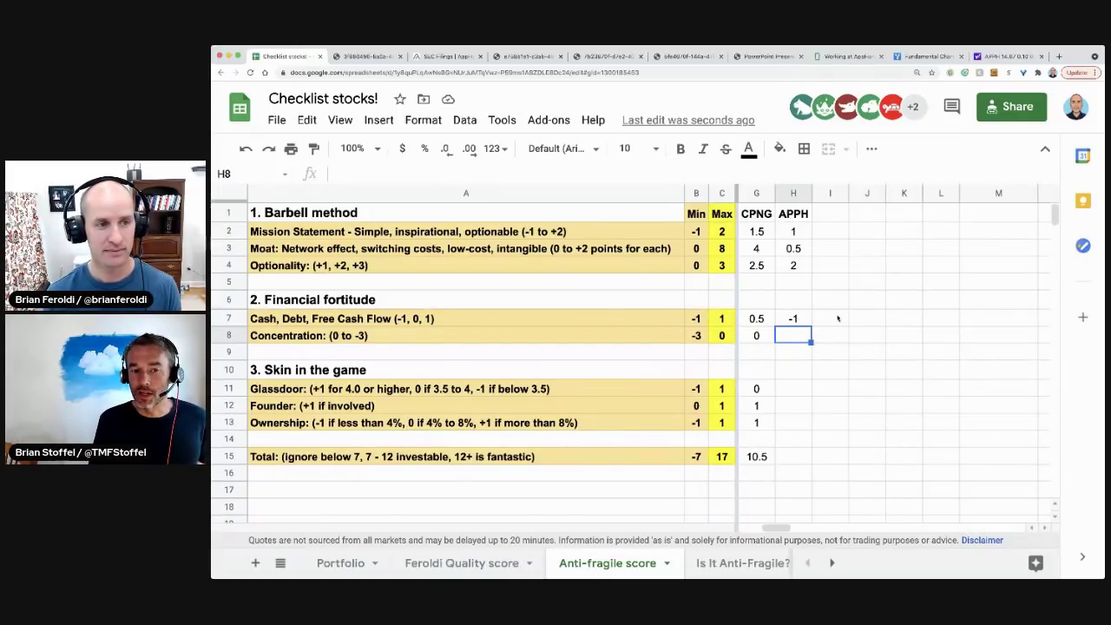
text(-1)
key(Return)
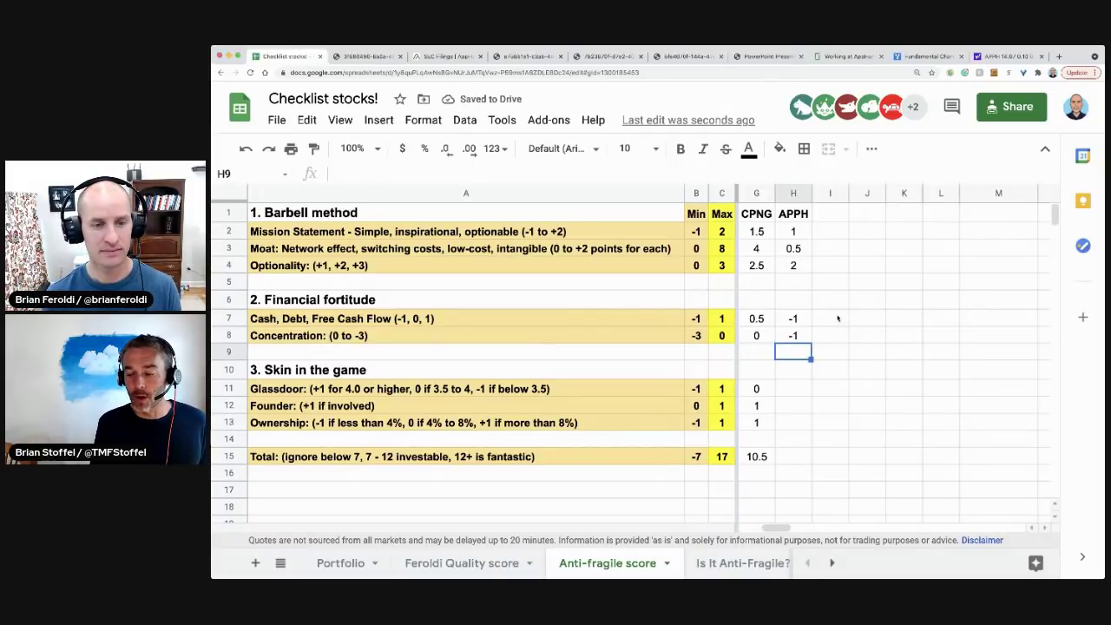
key(Down)
key(Down)
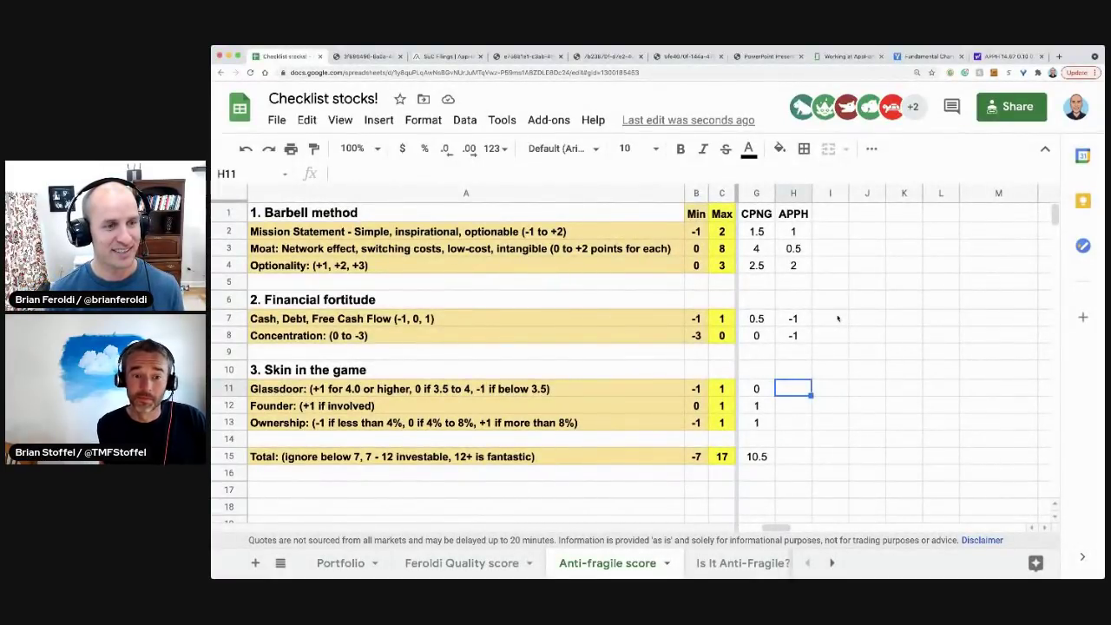
key(Up)
key(Up)
key(Up)
key(Up)
key(Down)
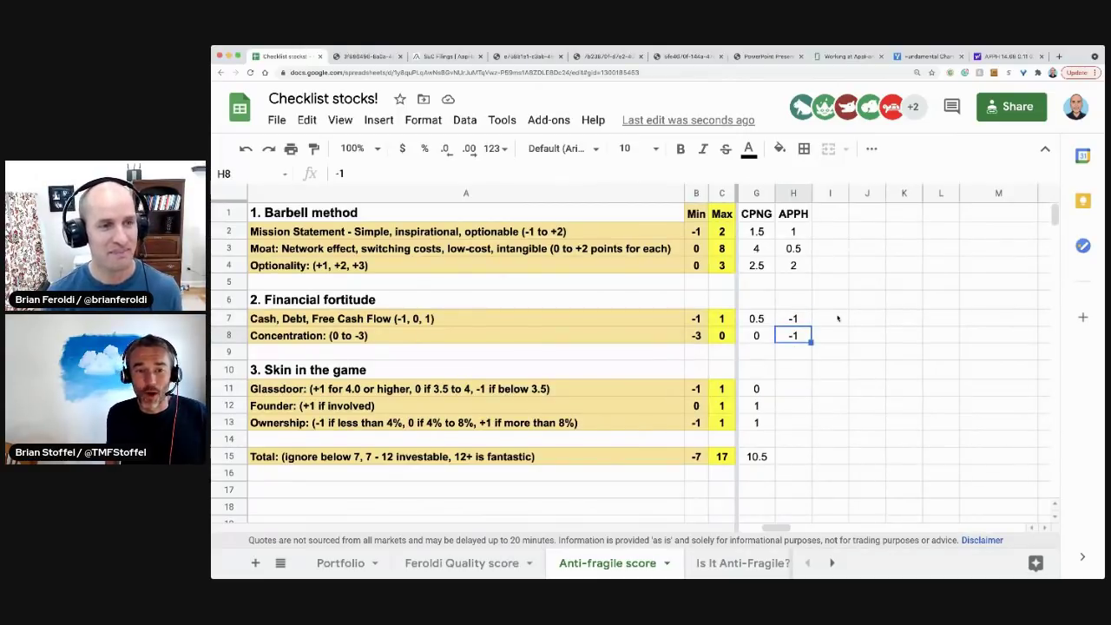
key(Down)
key(Down)
key(Down)
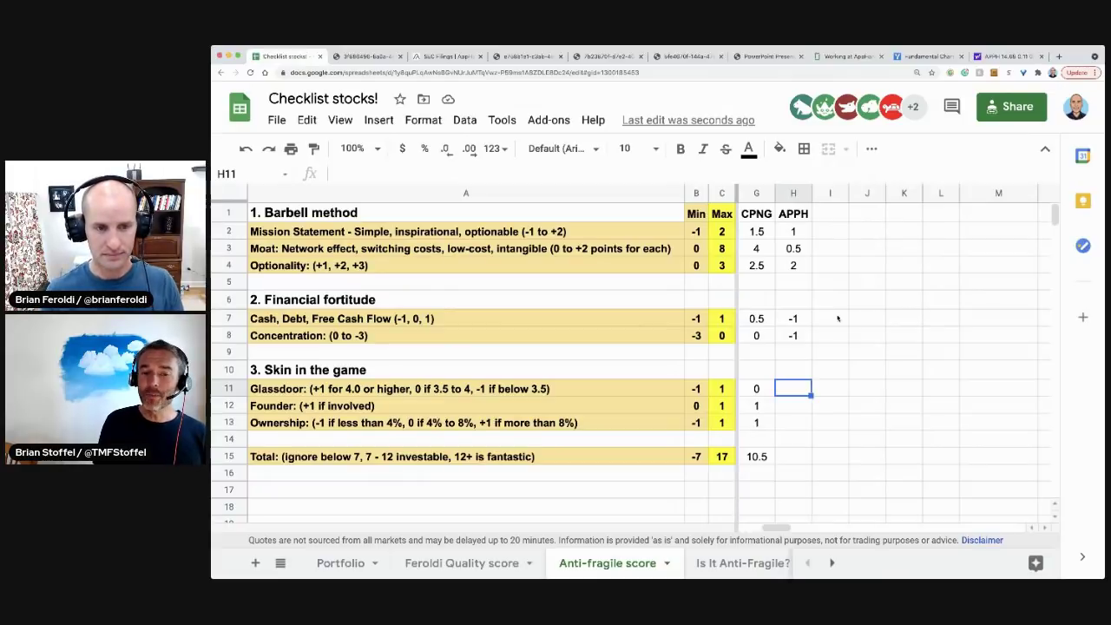
- Score APPH's Skin in the game section with 0.5 for Glassdoor, 1 for founder and 1 for ownership
text(0.5)
key(Return)
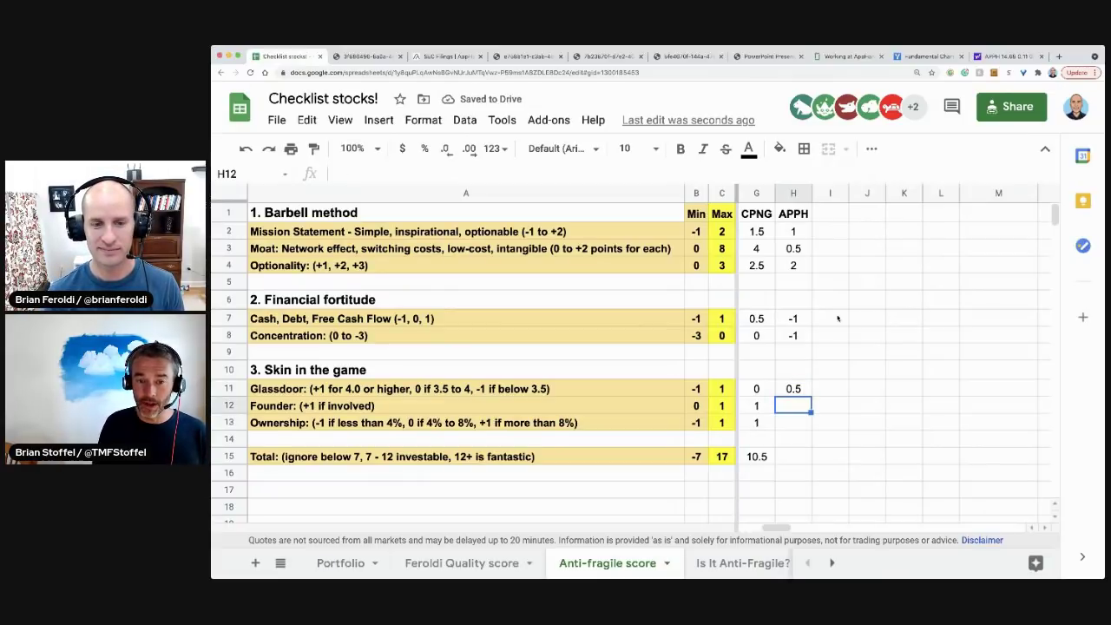
text(1)
key(Return)
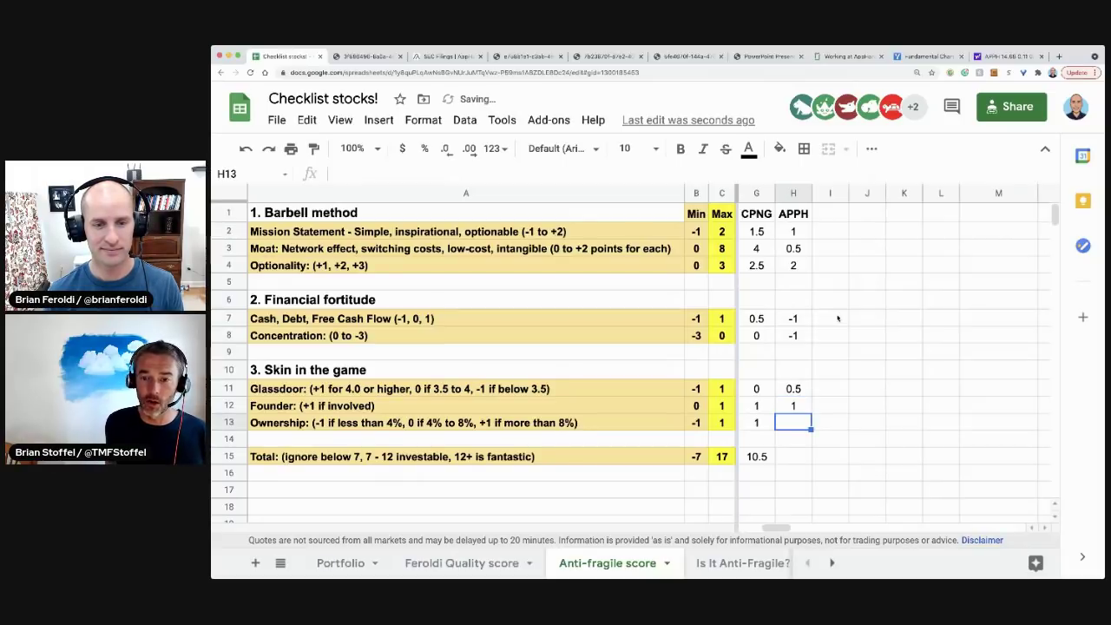
text(1)
key(Return)
key(Return)
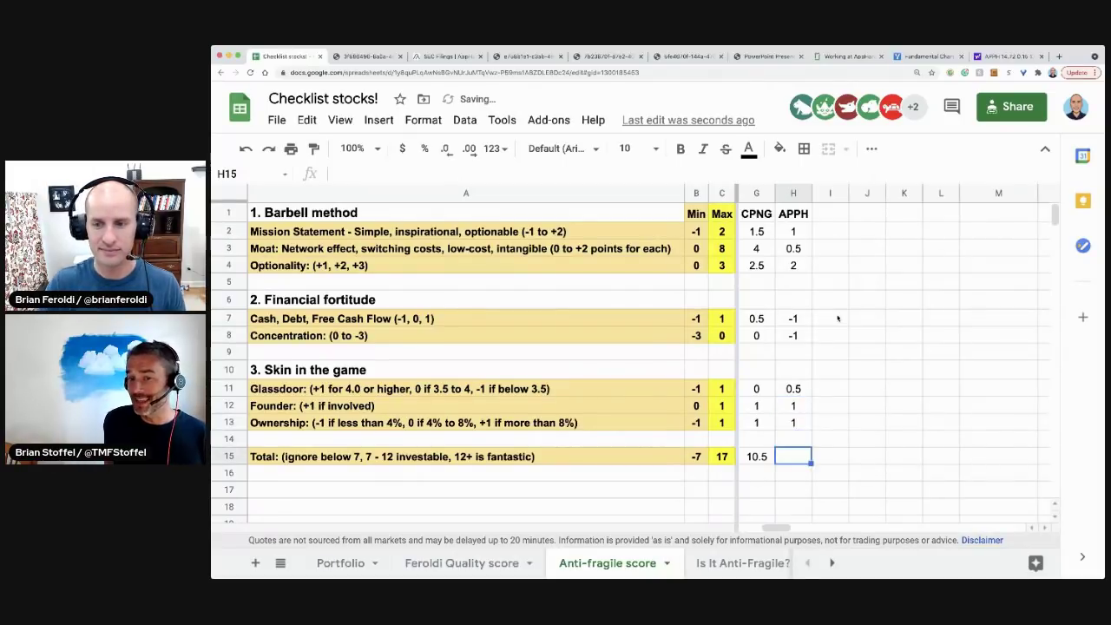
- Extend the Total formula in row 15 from CPNG to the APPH column
click(767, 453)
drag(773, 464, 791, 463)
click(788, 495)
click(795, 459)
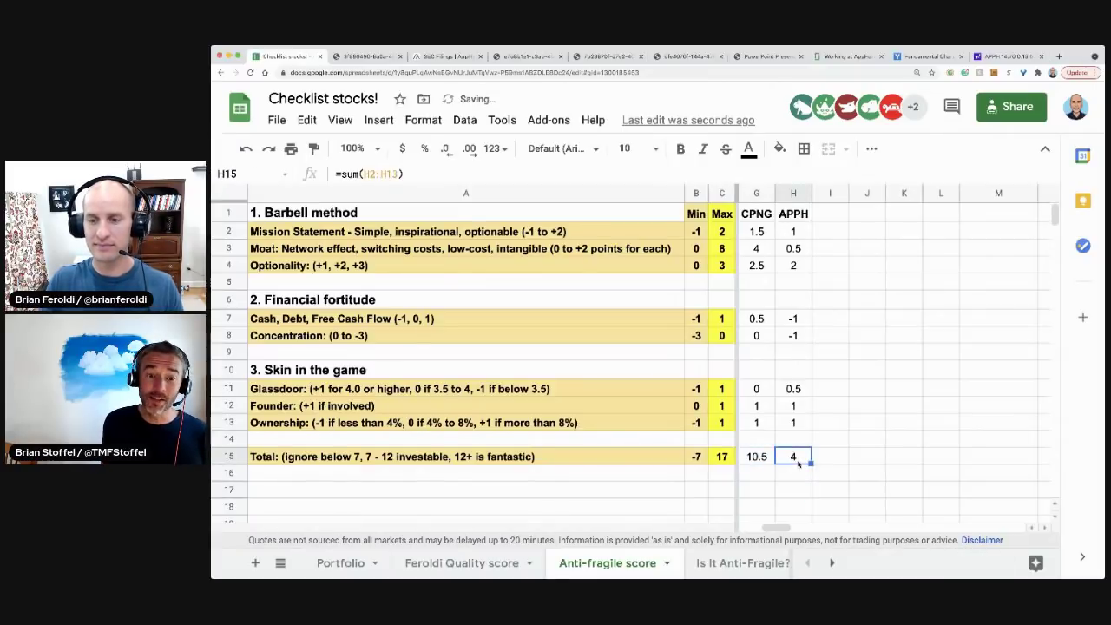